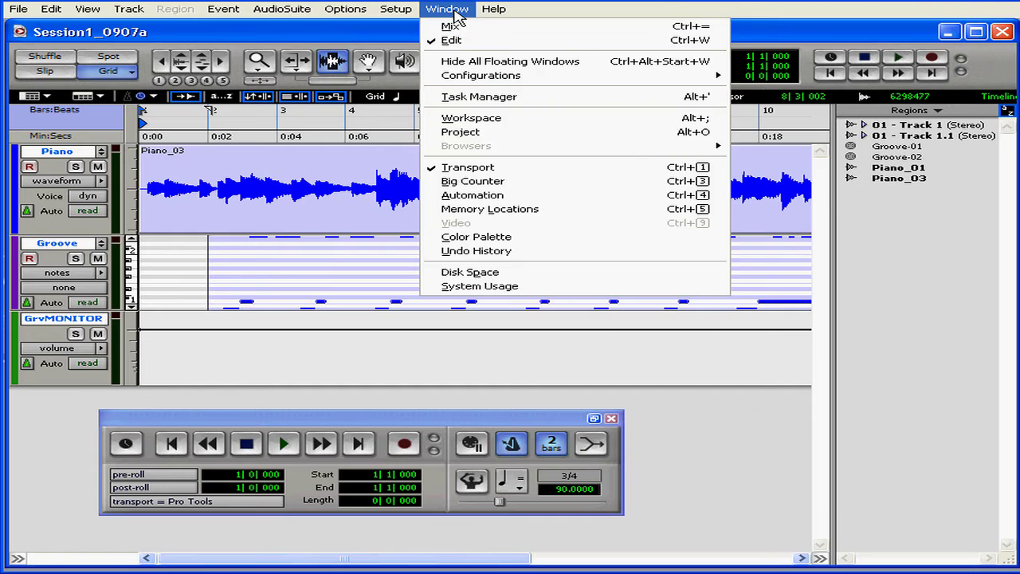
Show the Mix window and arrange it and the Transport window so the track strips are unobstructed.
click(456, 28)
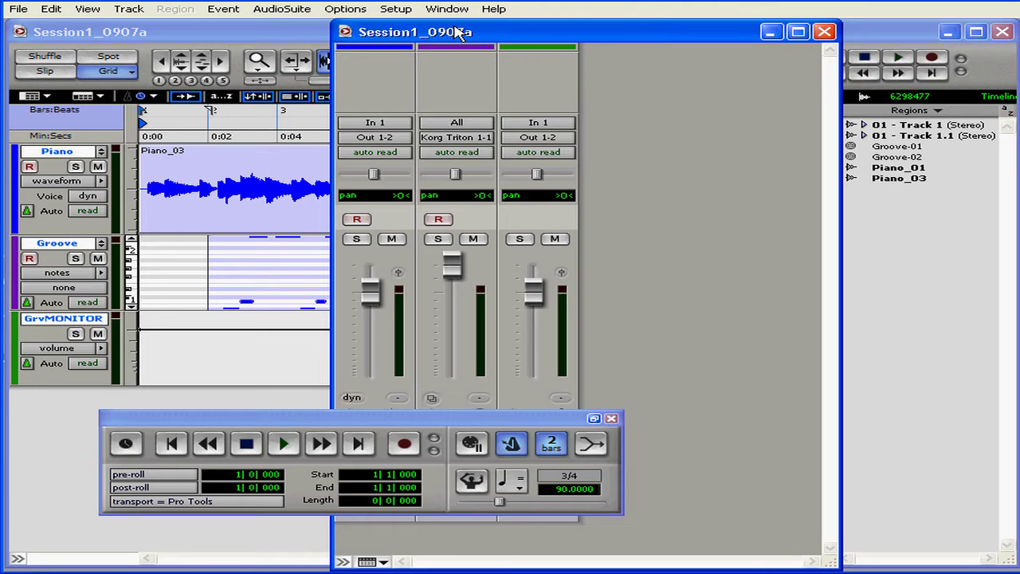
drag(375, 422, 914, 459)
drag(498, 33, 260, 31)
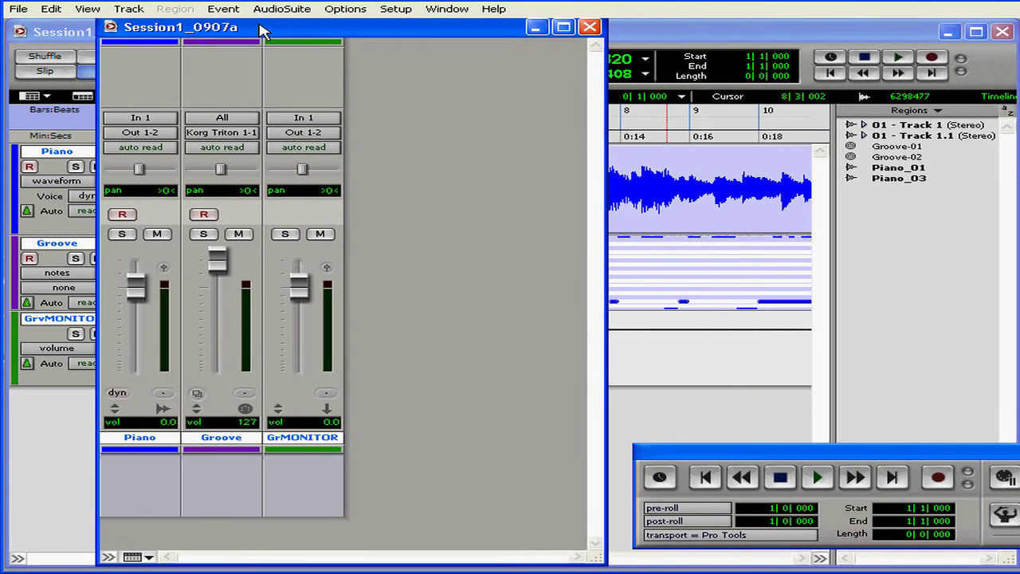
Enter the track comments "D64 - program bank" for Piano and "Drum kit 2" for Groove.
click(169, 504)
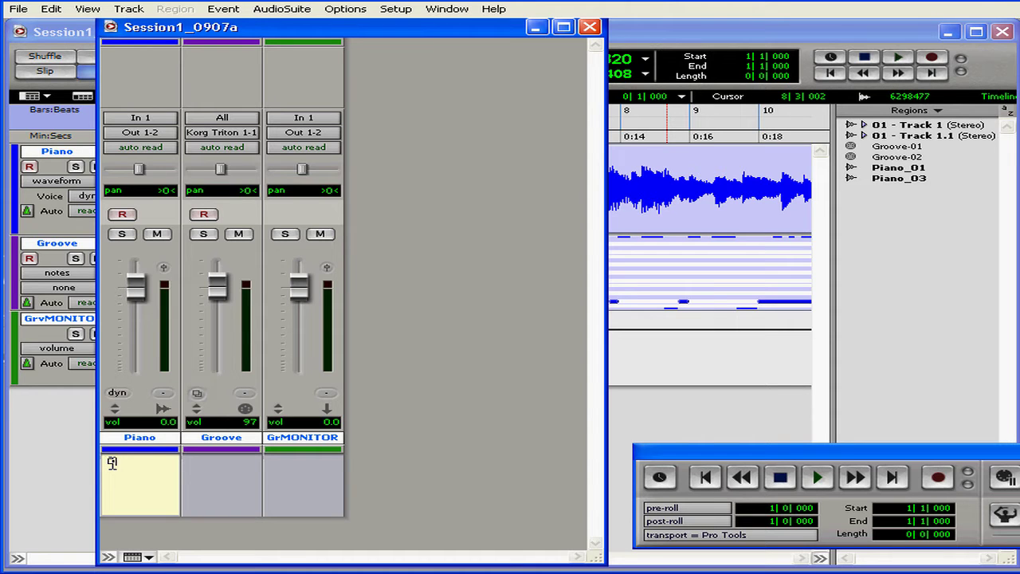
text(D64 - program bank)
click(214, 473)
text(Drum kit 2)
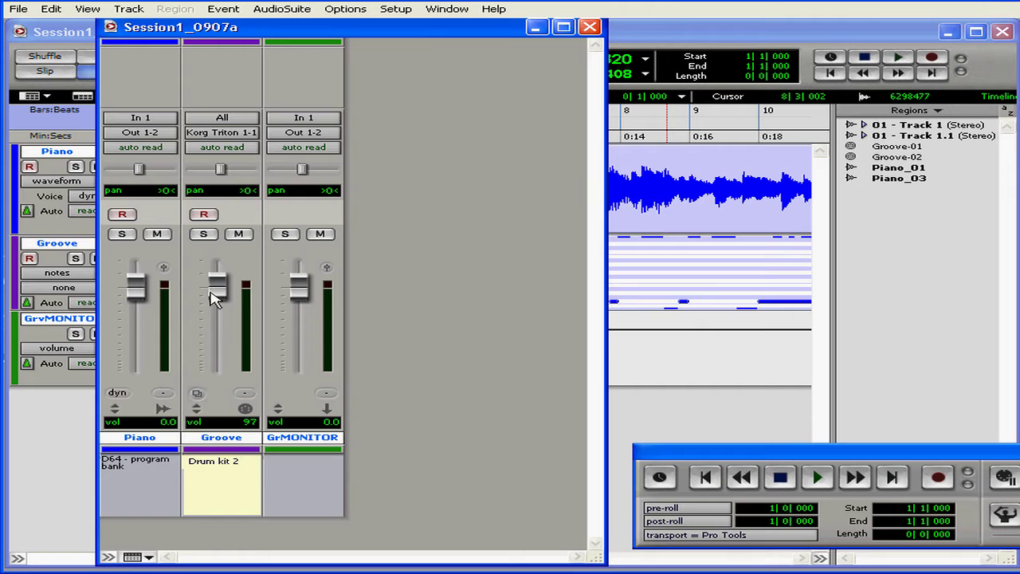
Set the Groove track's volume to 96 and keep the Piano fader at 0.0.
mouse_move(216, 286)
mouse_down()
mouse_move(220, 318)
mouse_move(218, 285)
mouse_up()
mouse_move(136, 285)
mouse_down()
mouse_move(134, 327)
mouse_move(137, 293)
mouse_up()
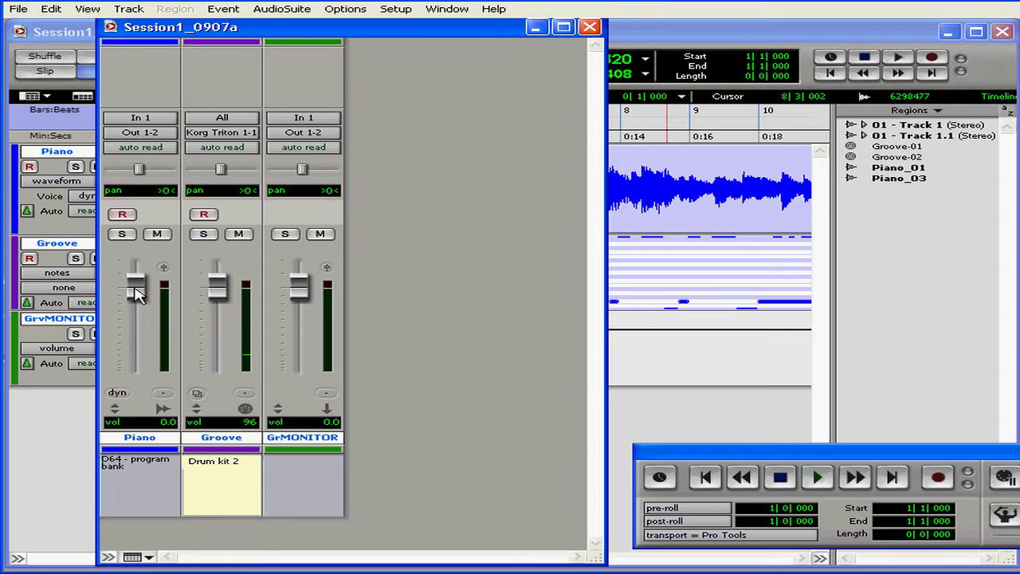
Solo the Piano track and pan it 4 to the right.
click(125, 236)
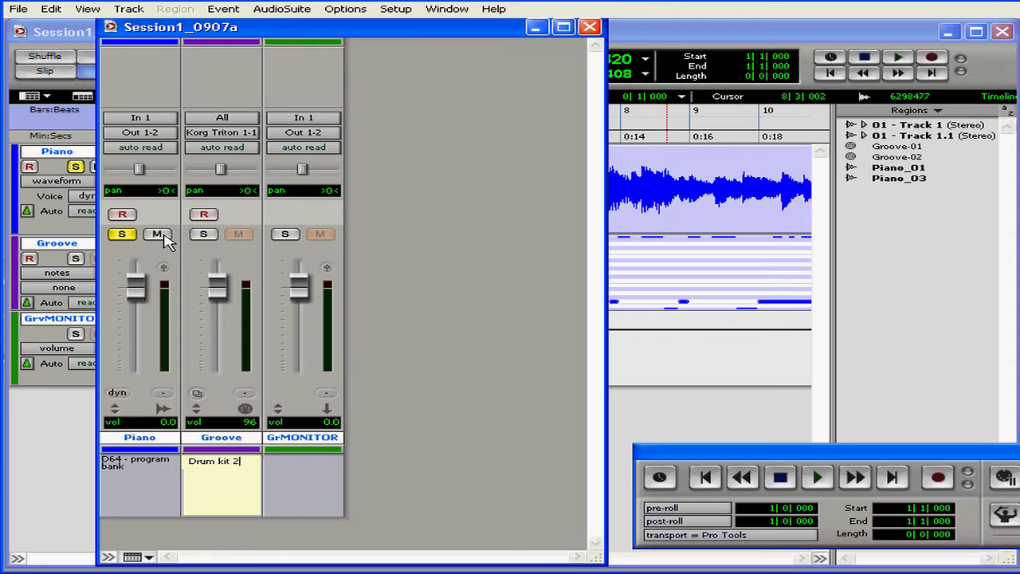
click(158, 236)
click(160, 236)
mouse_move(139, 169)
mouse_down()
mouse_move(164, 175)
mouse_move(116, 172)
mouse_move(142, 177)
mouse_up()
Display the Inserts and Sends sections on the mixer's track strips.
click(148, 560)
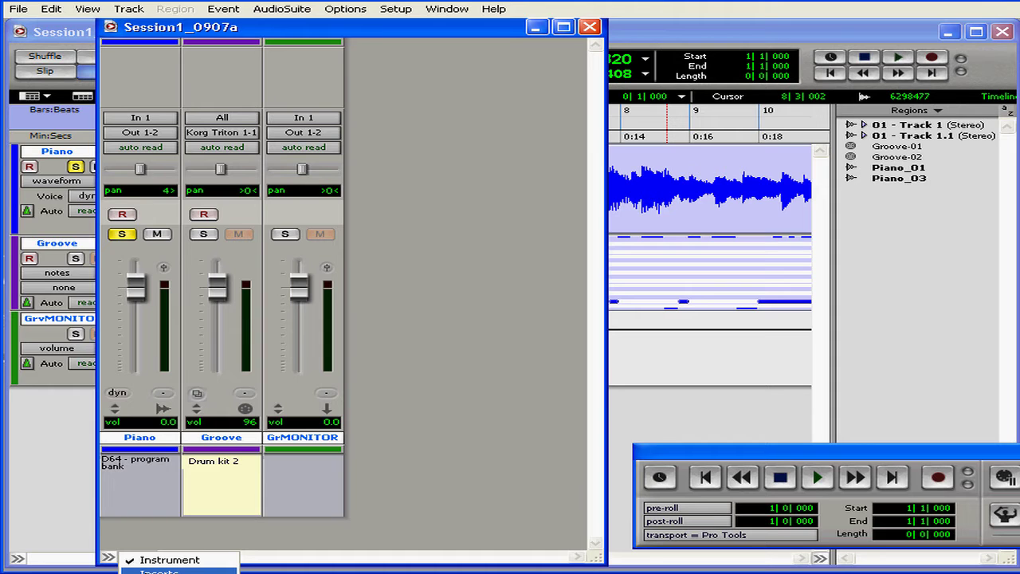
click(146, 570)
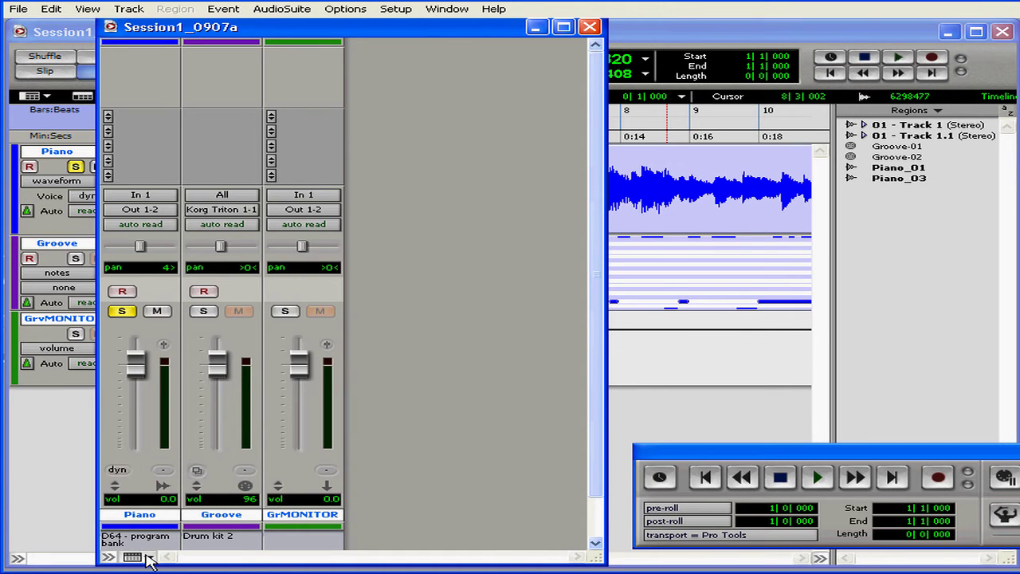
click(148, 558)
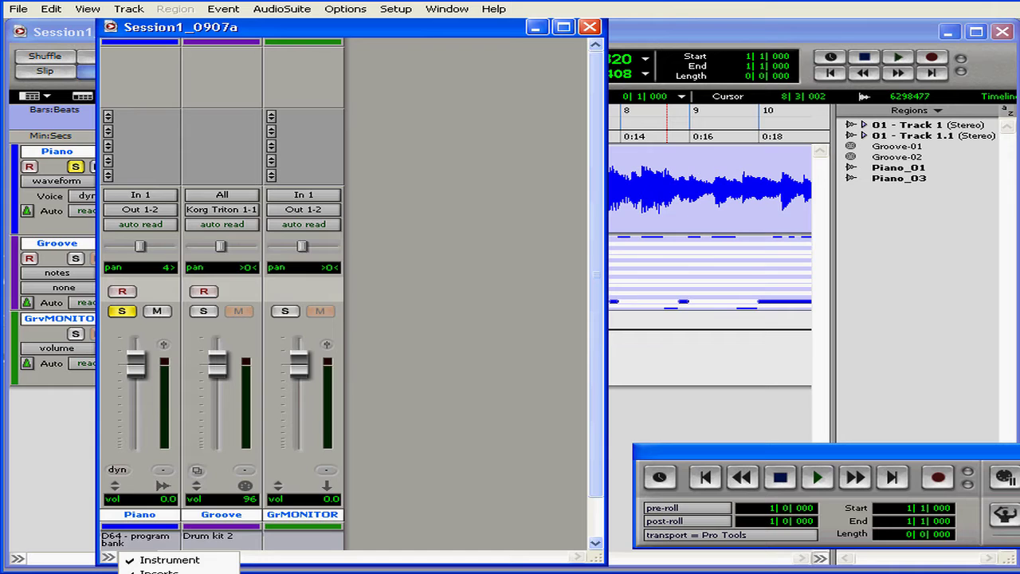
click(152, 572)
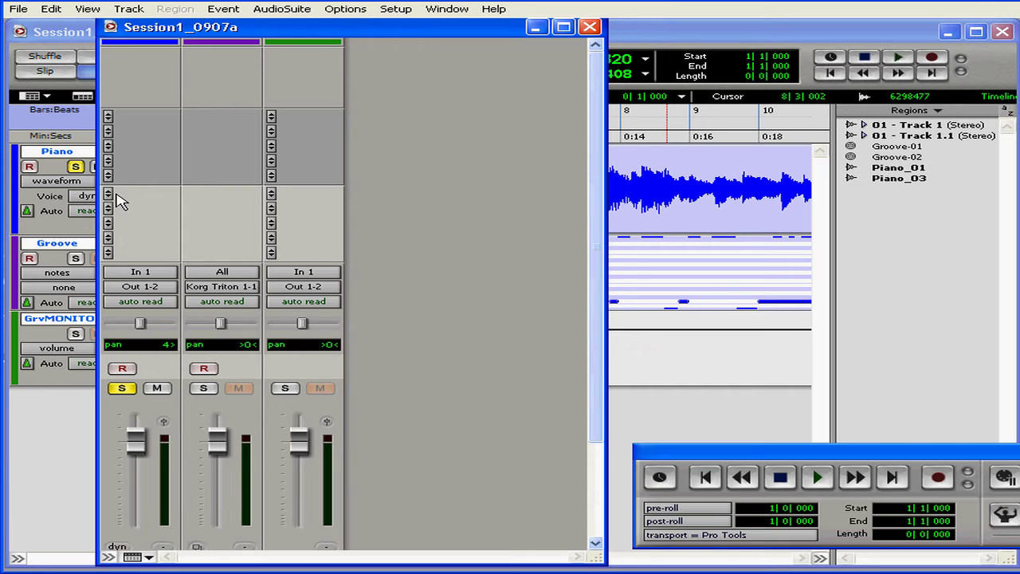
Insert the D-Verb (mono) reverb in the Piano track's first insert slot and set its algorithm to Ambient.
click(110, 117)
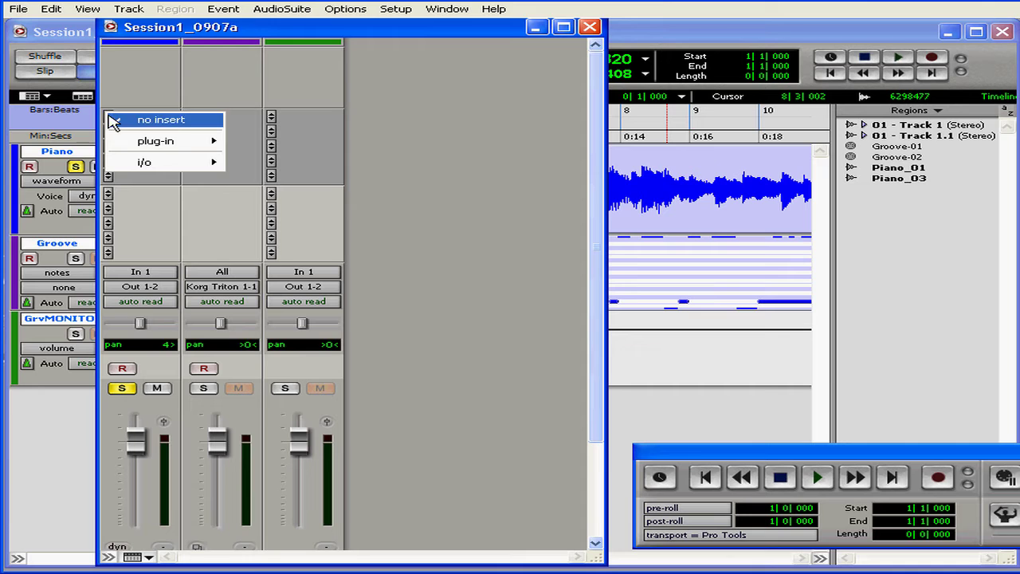
mouse_move(145, 145)
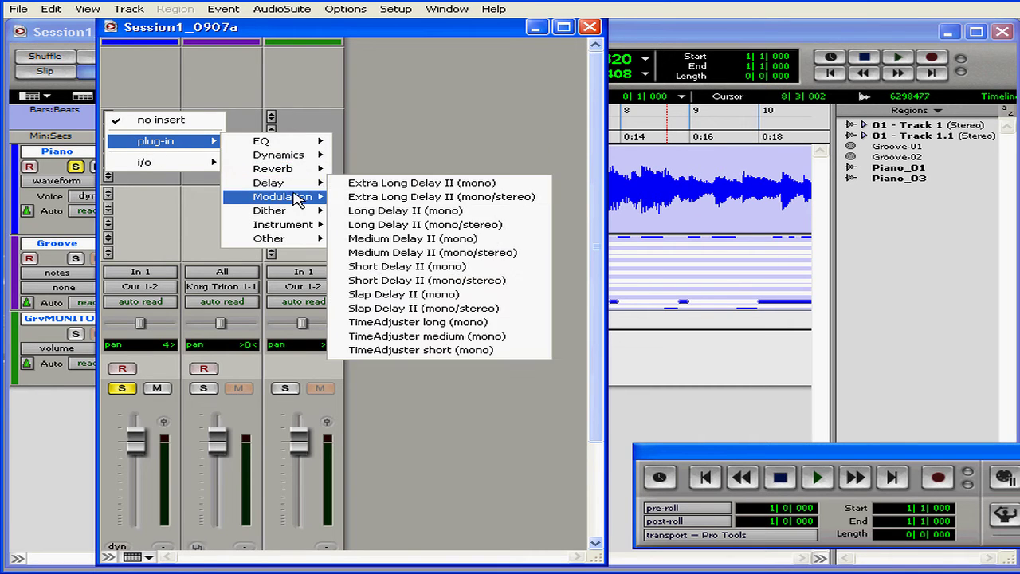
mouse_move(297, 201)
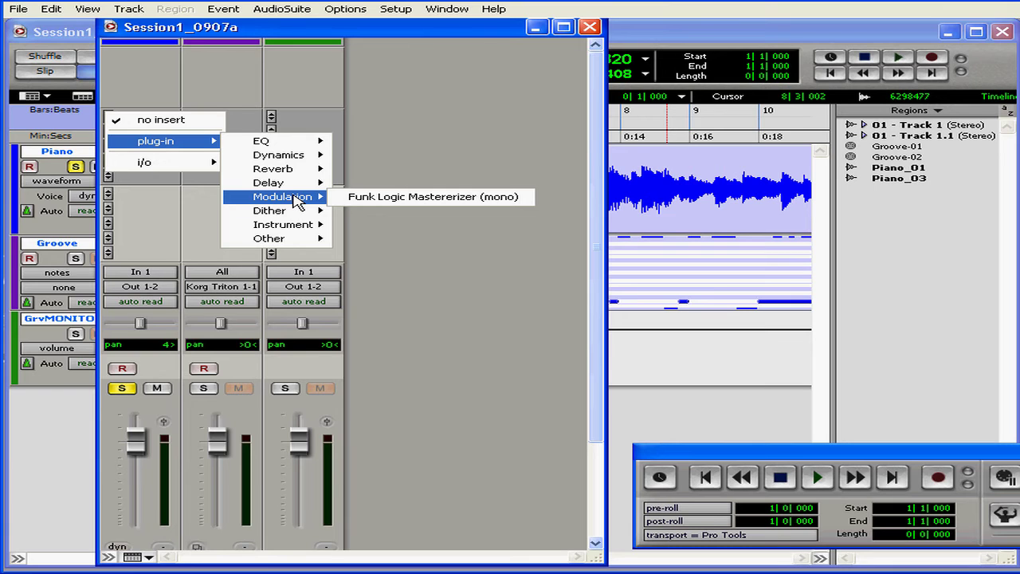
mouse_move(295, 172)
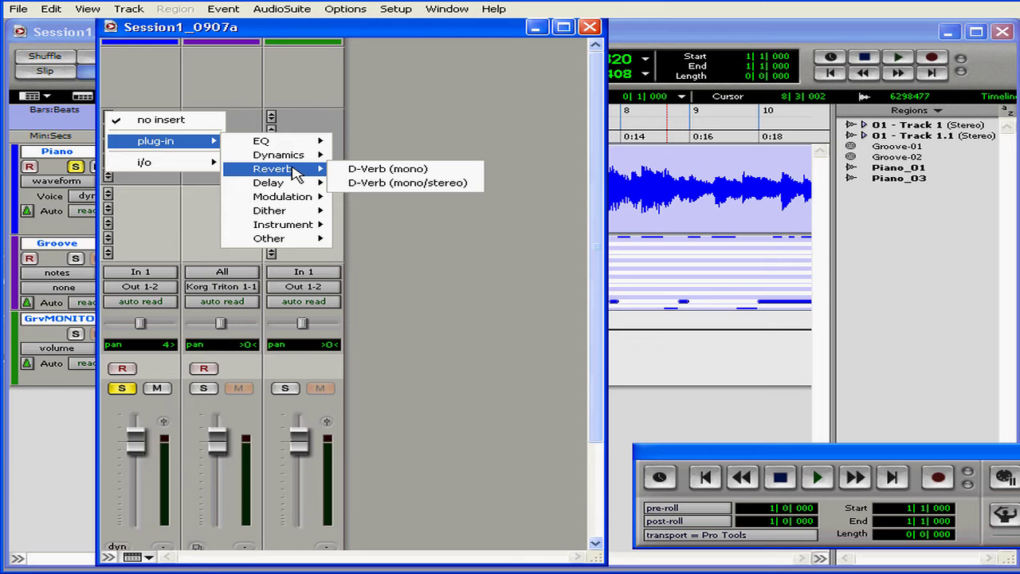
click(383, 171)
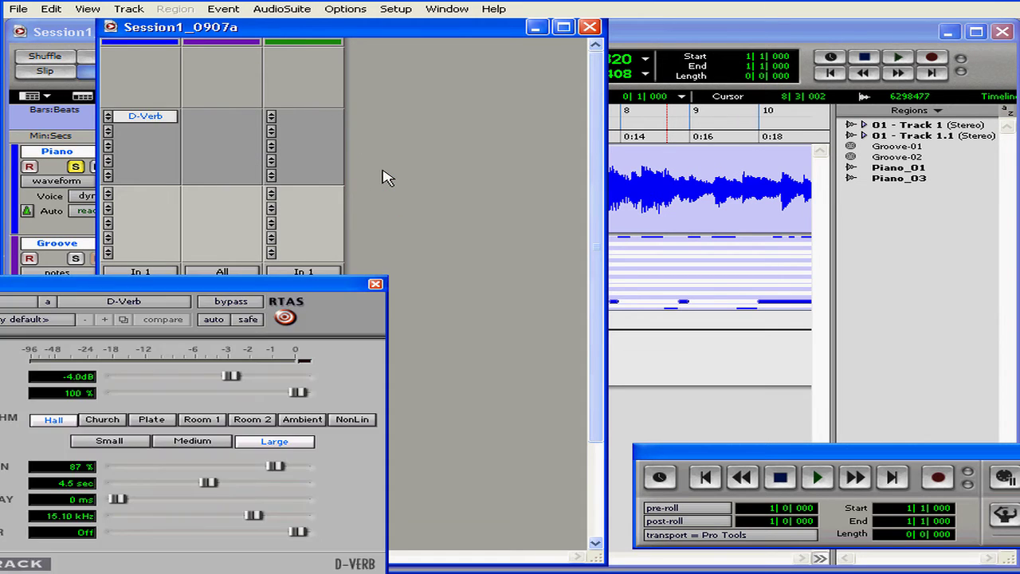
drag(247, 285, 522, 146)
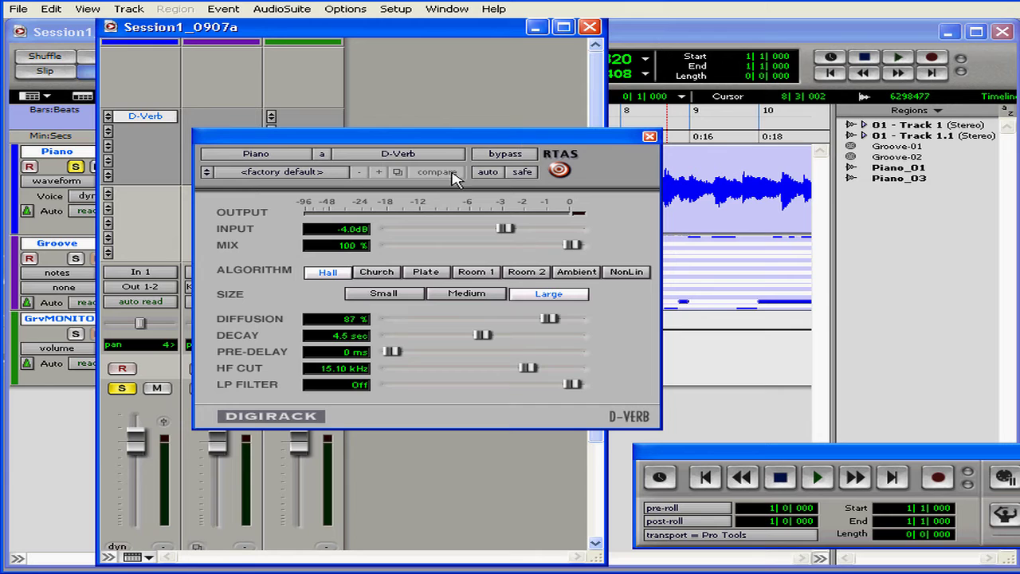
click(576, 275)
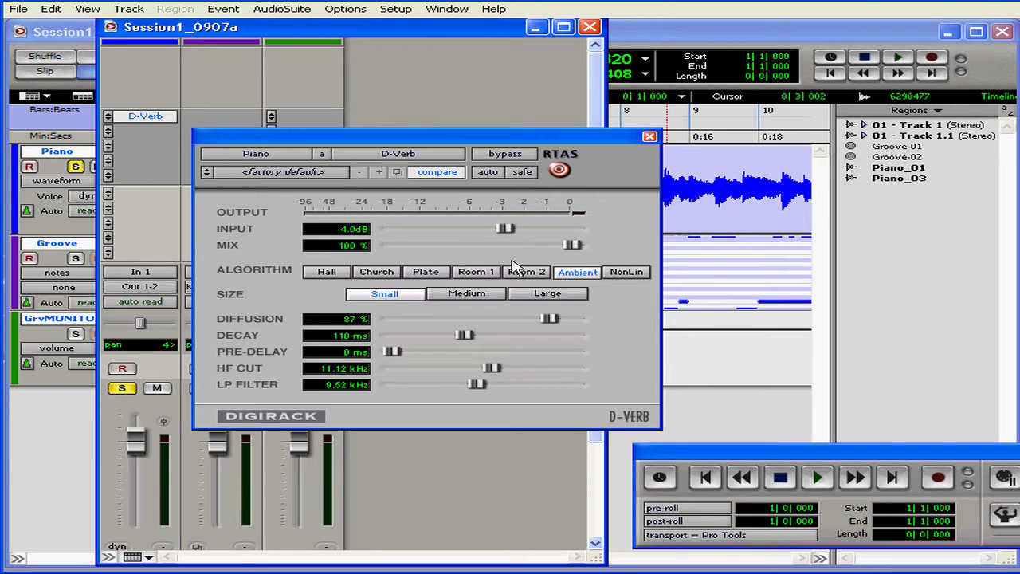
click(650, 137)
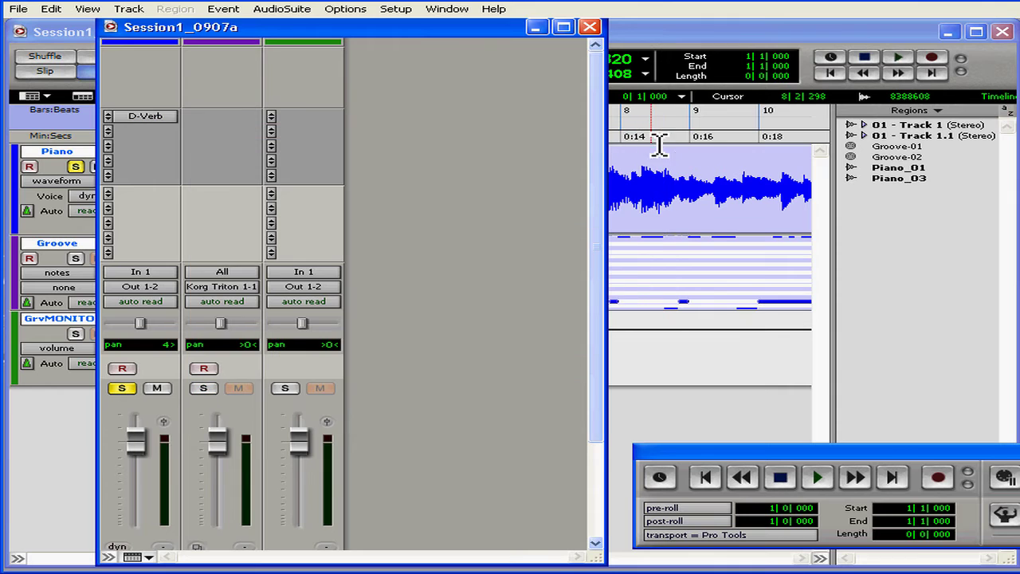
Reopen the Piano track's D-Verb settings, switch bypass on and off again, and close them.
click(144, 118)
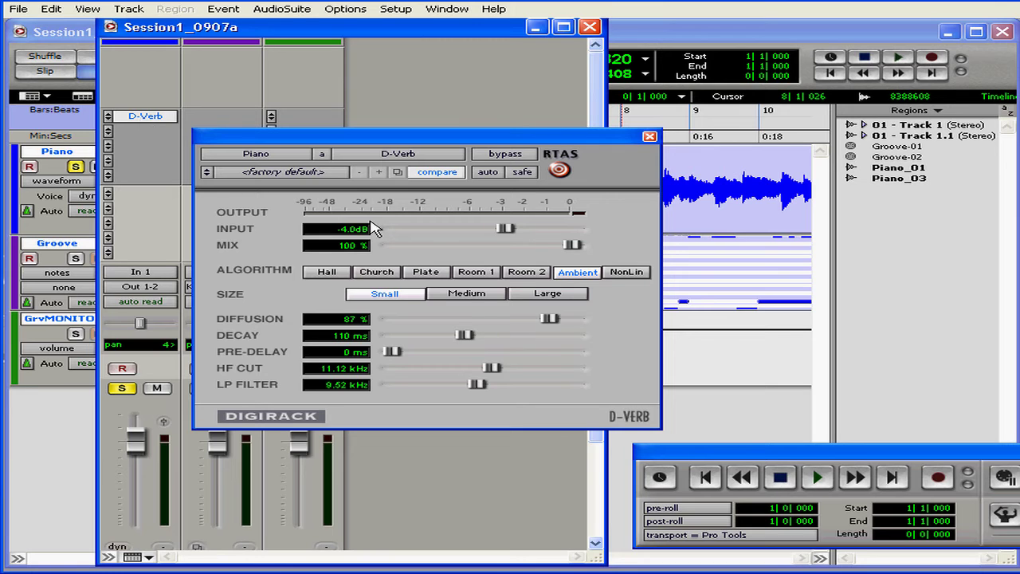
click(650, 138)
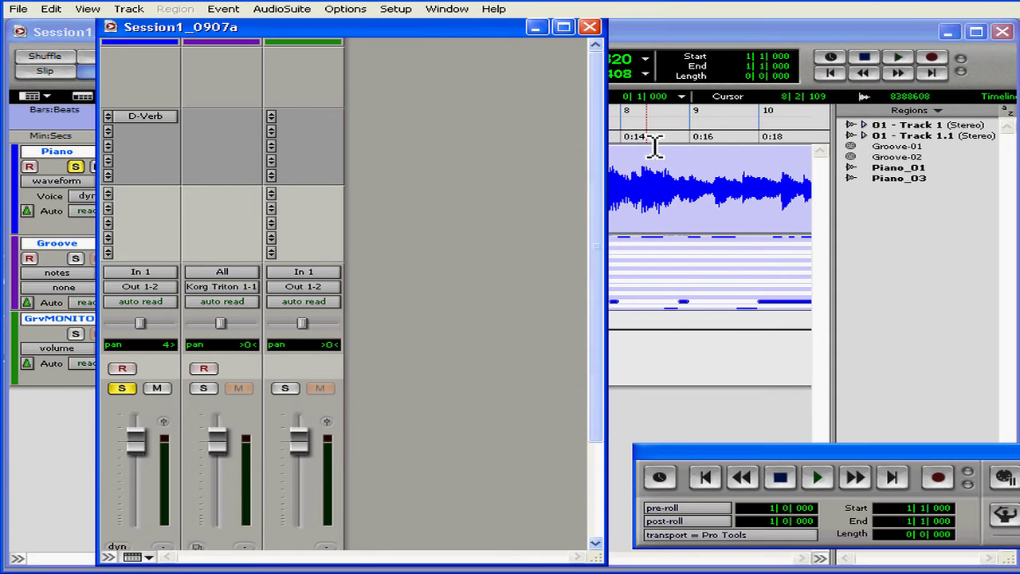
click(142, 120)
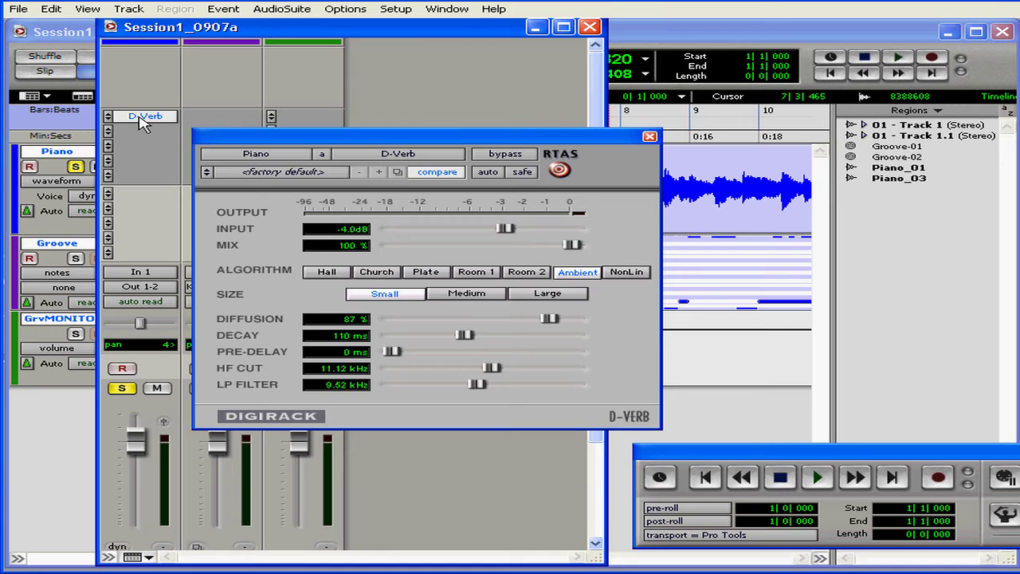
click(510, 155)
click(508, 158)
click(649, 136)
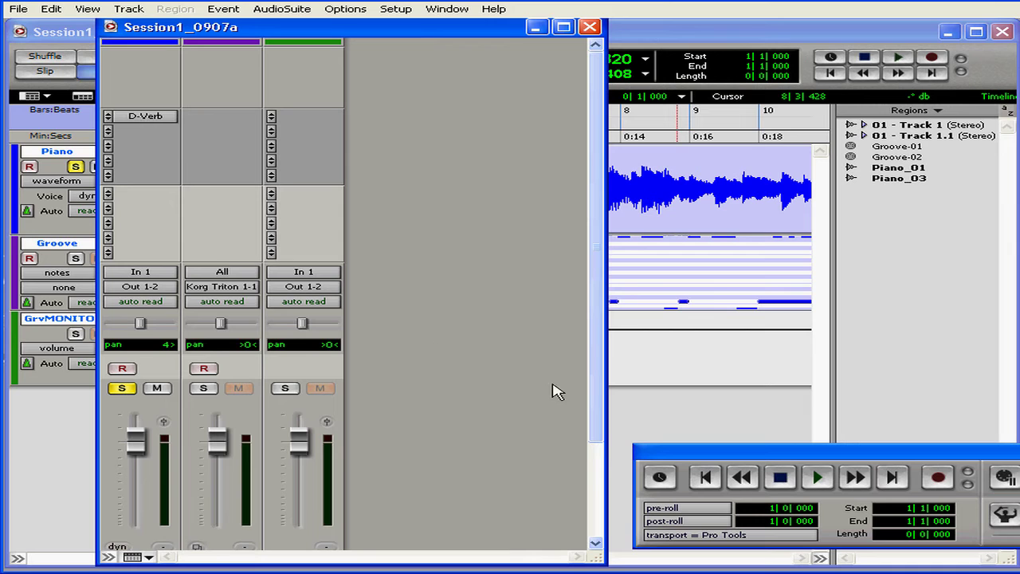
Narrow the Mix window to its three track strips and move it over the Edit window's track controls.
drag(604, 476, 374, 484)
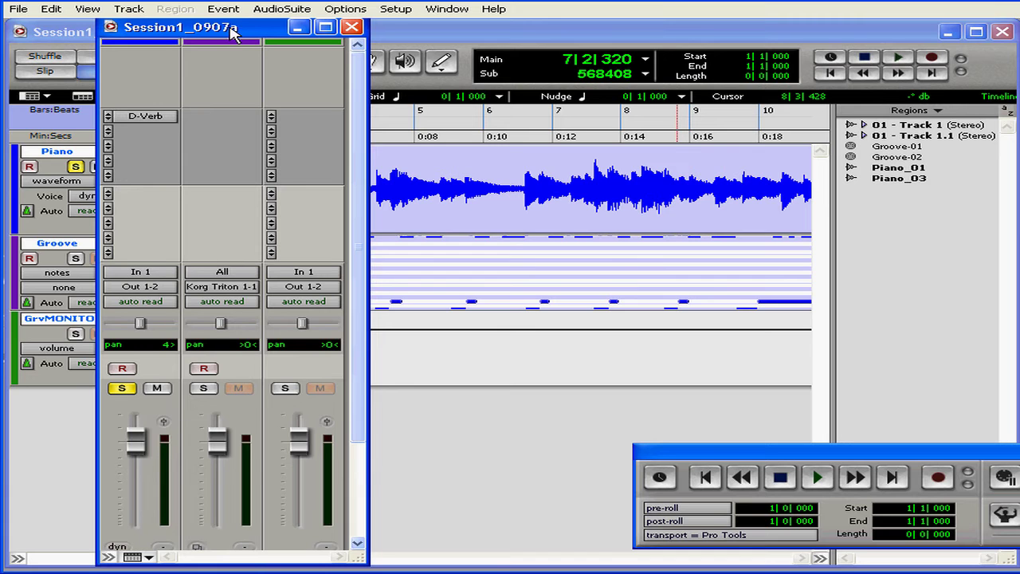
drag(231, 27, 139, 31)
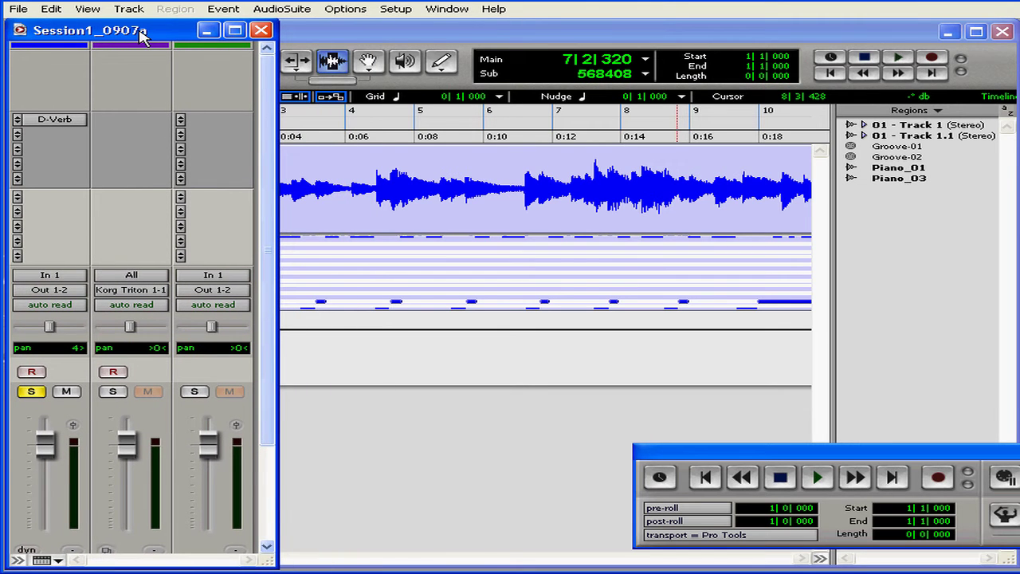
Place the playback cursor at 4|2|000 and listen to the soloed Piano track with reverb, stopping after a few bars.
click(379, 134)
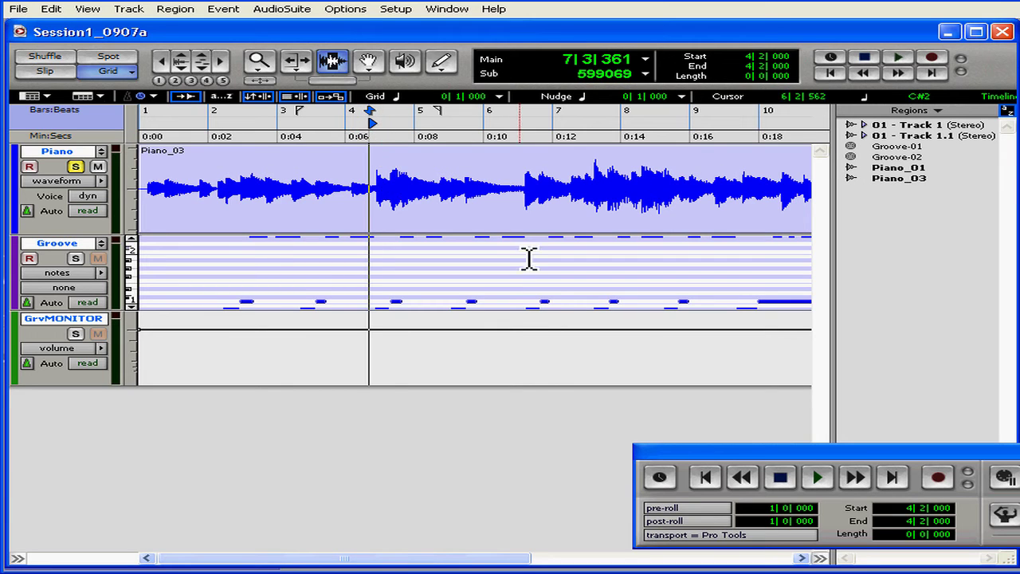
click(819, 479)
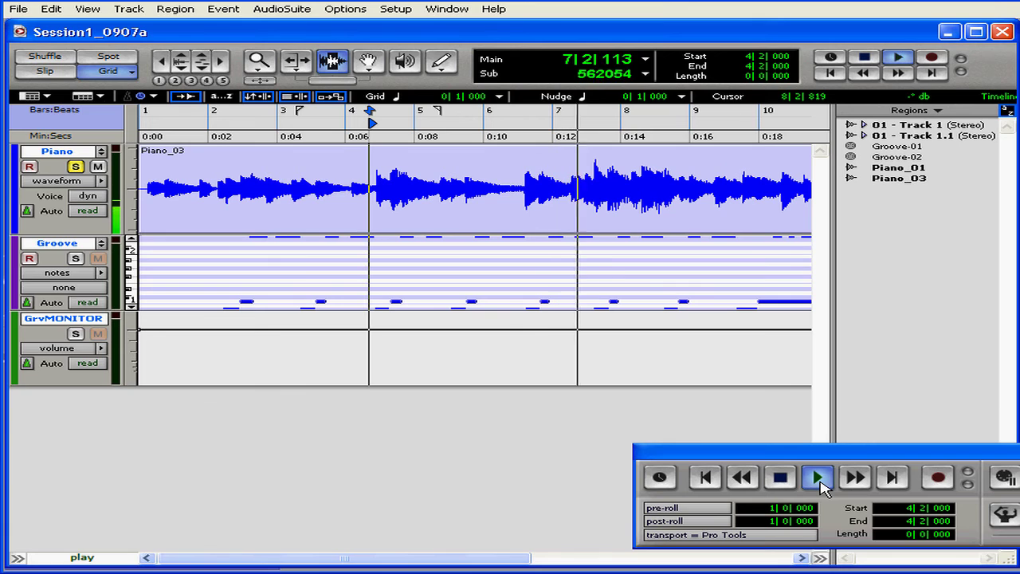
click(820, 481)
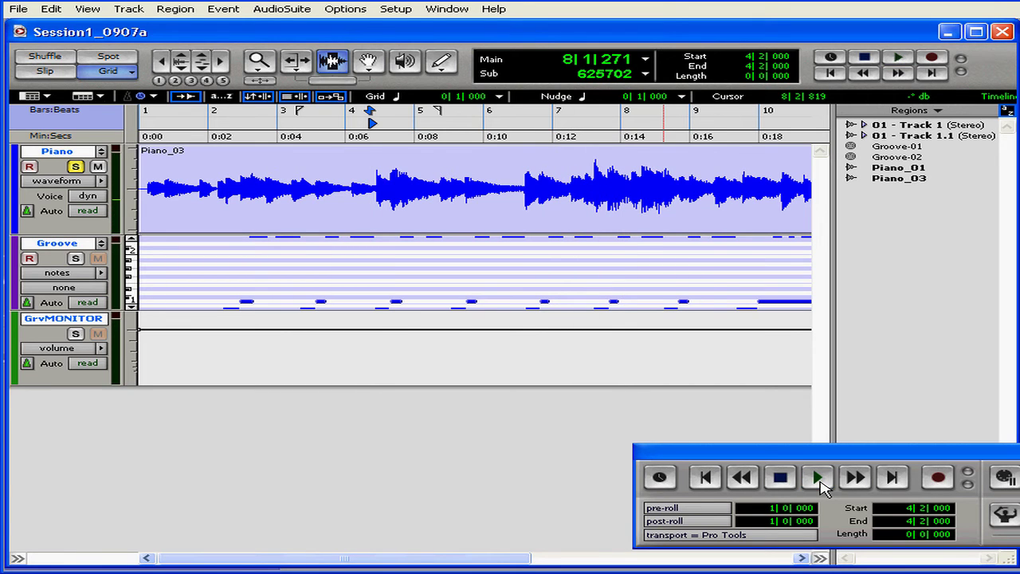
Bring back the Mix window and remove the D-Verb insert from the Piano track.
click(446, 18)
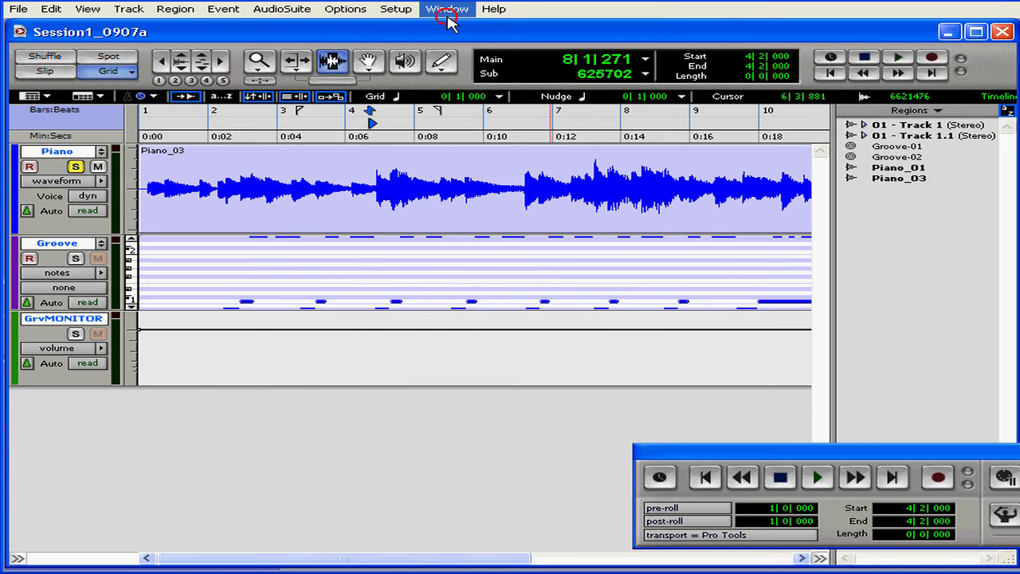
click(451, 26)
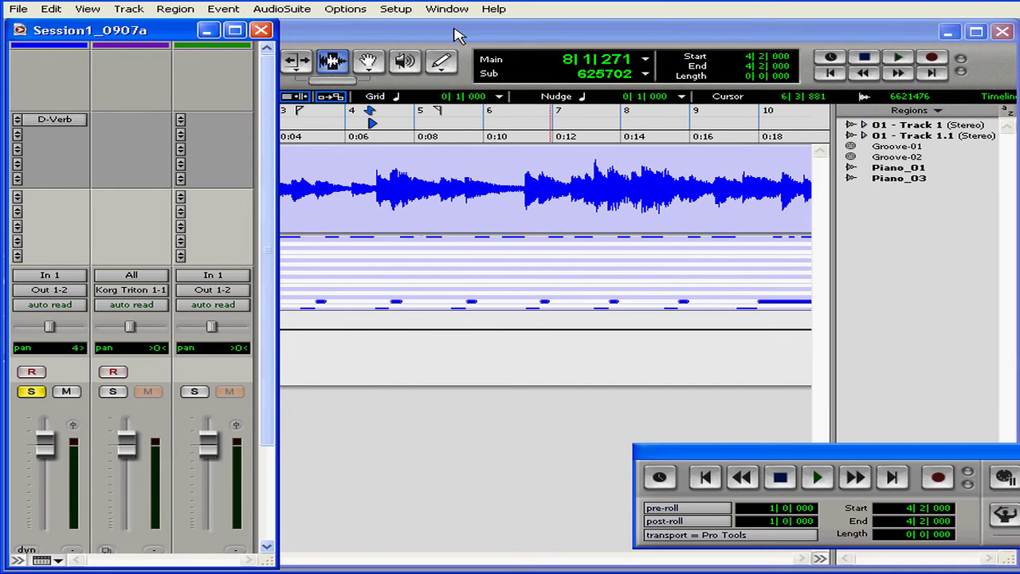
click(17, 119)
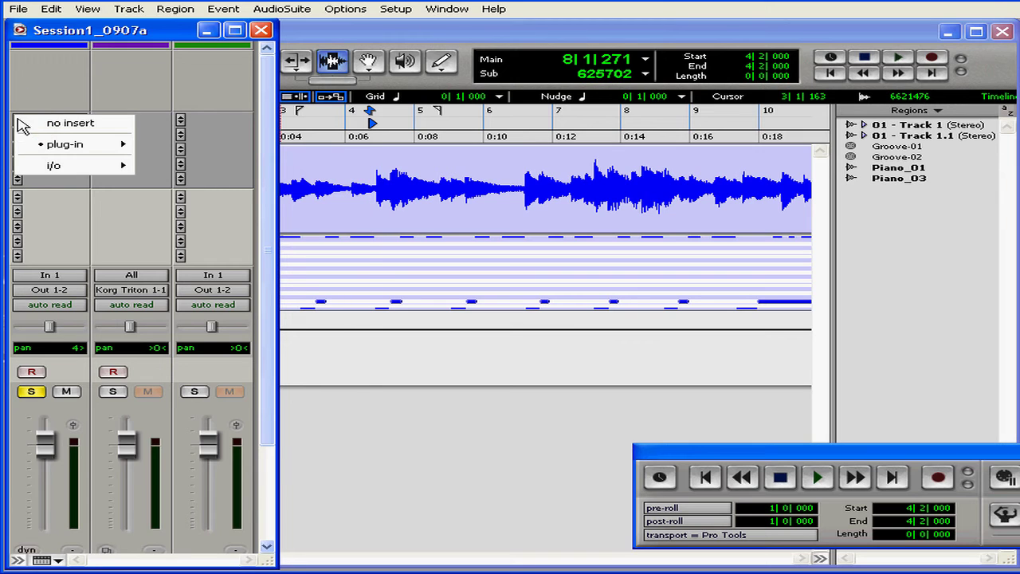
click(74, 124)
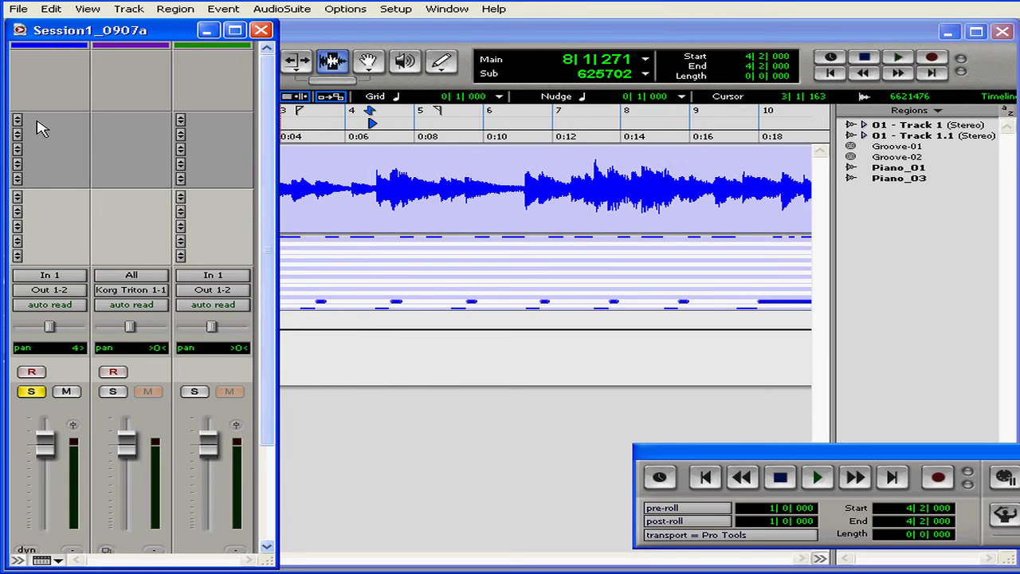
Add a send from the Piano track to Bus 1 (Mono) and set its level to 0.0.
click(19, 203)
mouse_move(40, 239)
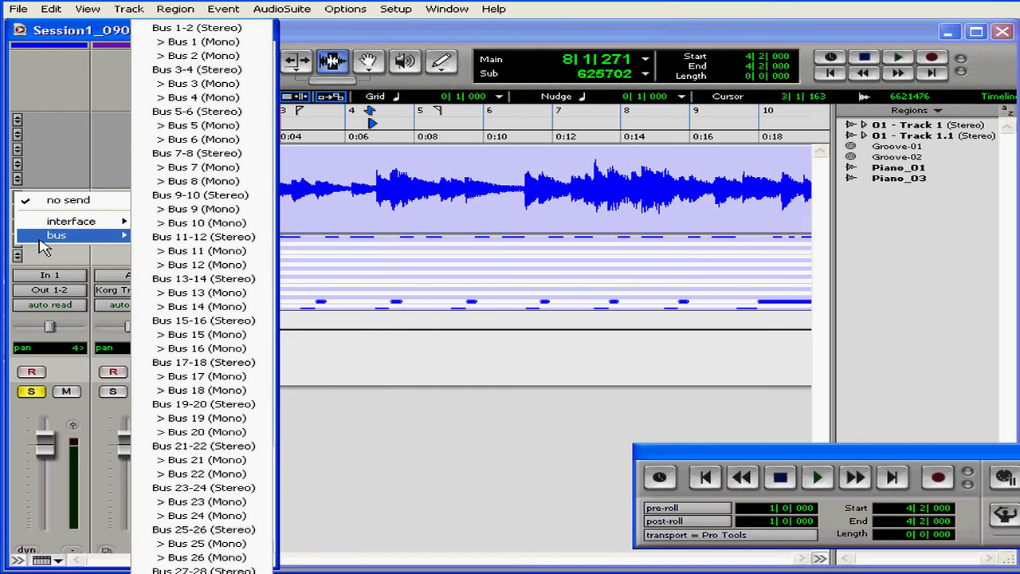
click(191, 43)
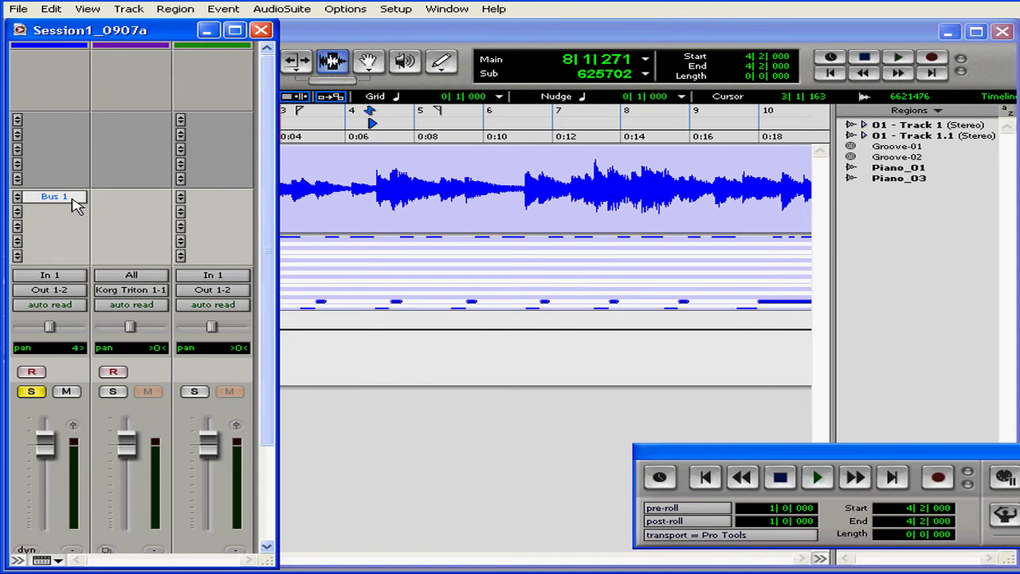
drag(0, 109, 344, 96)
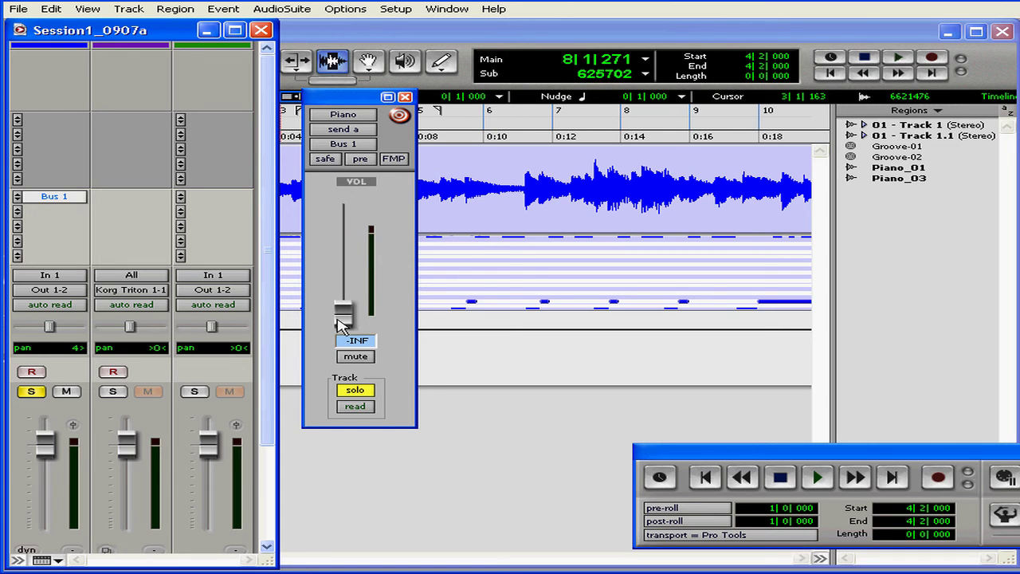
drag(343, 315, 345, 242)
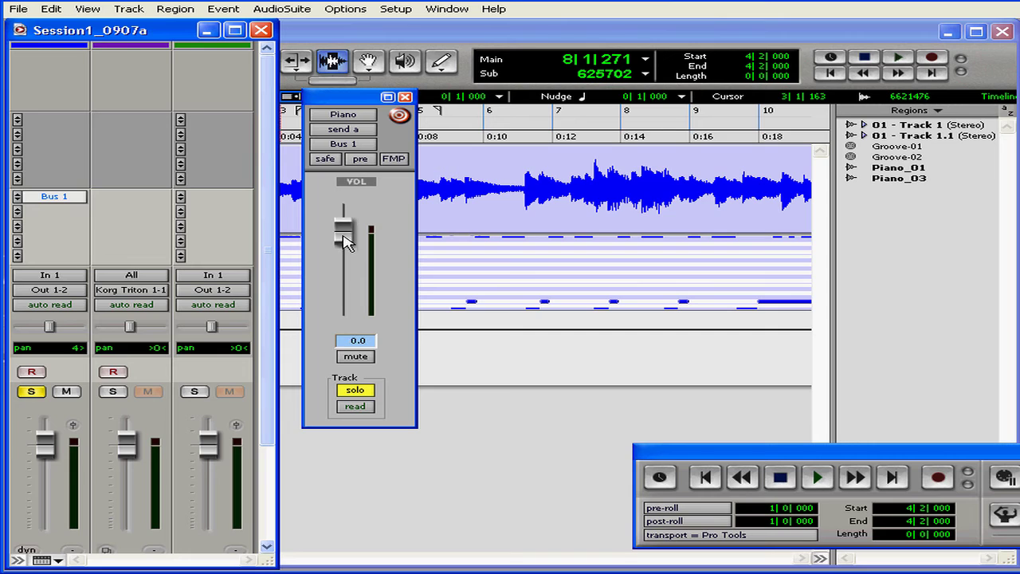
Close the Piano track's Bus 1 send controls and the Mix window.
click(358, 340)
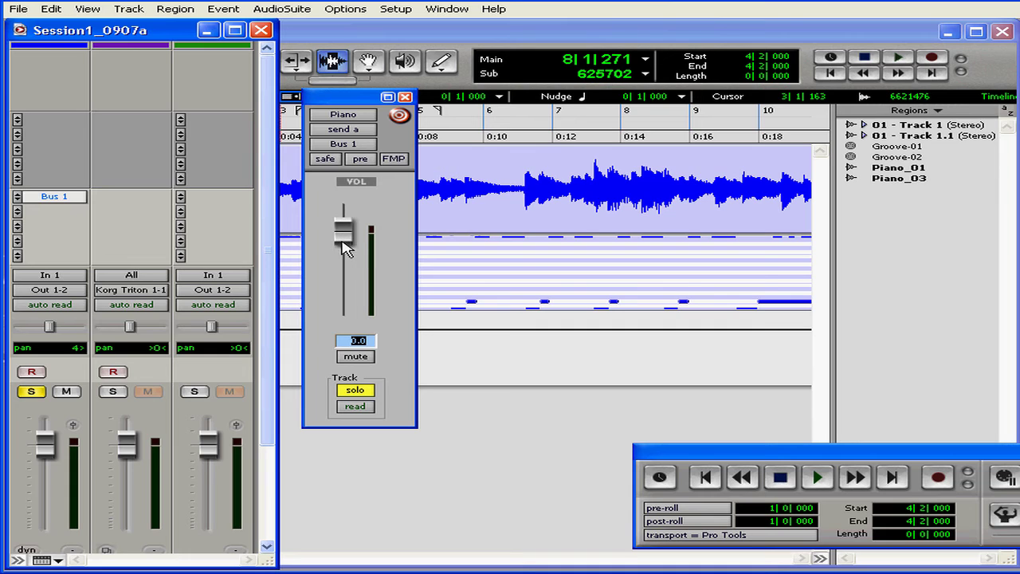
click(406, 97)
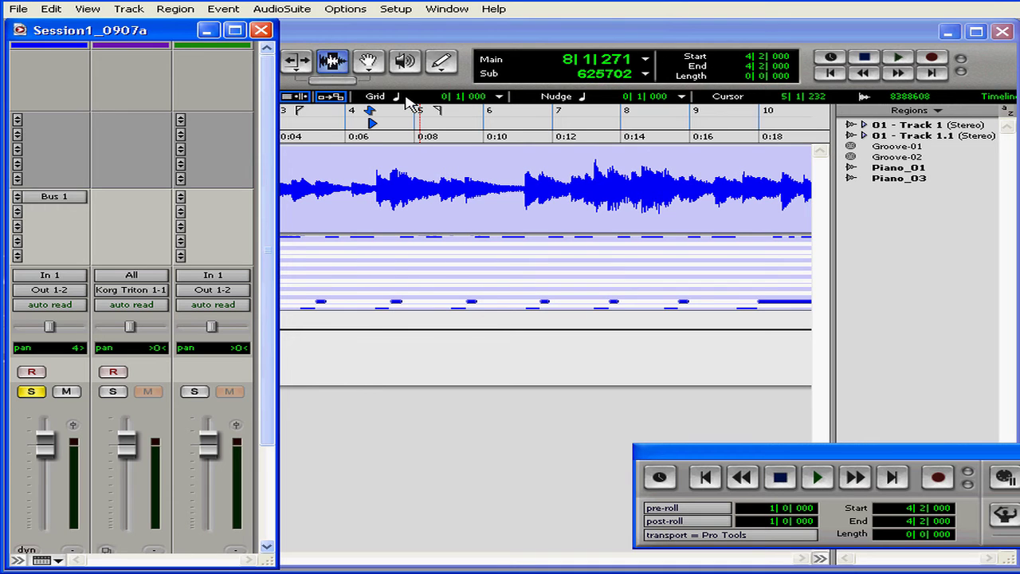
click(261, 31)
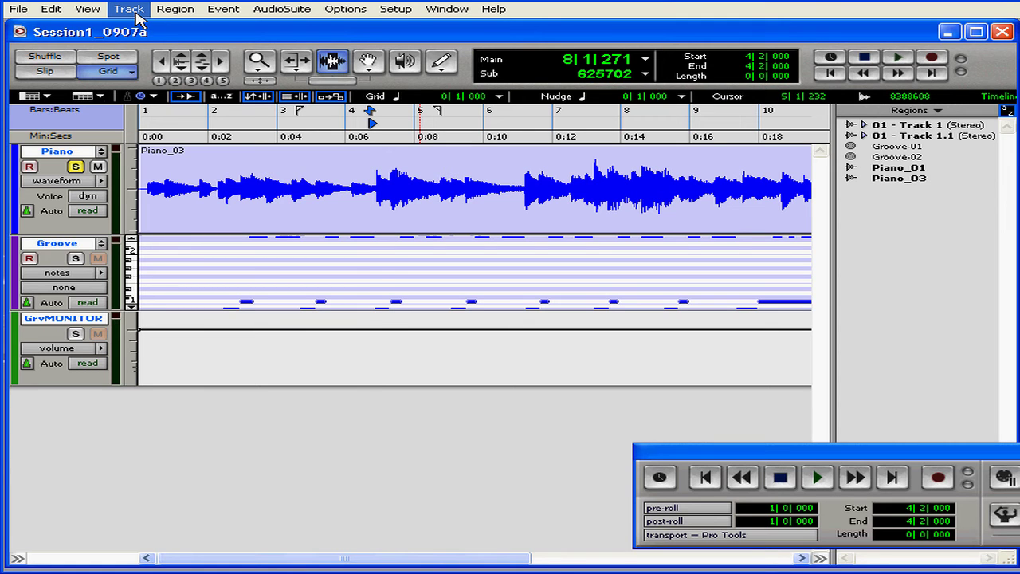
Create one new mono Aux Input track in ticks.
click(130, 10)
click(140, 28)
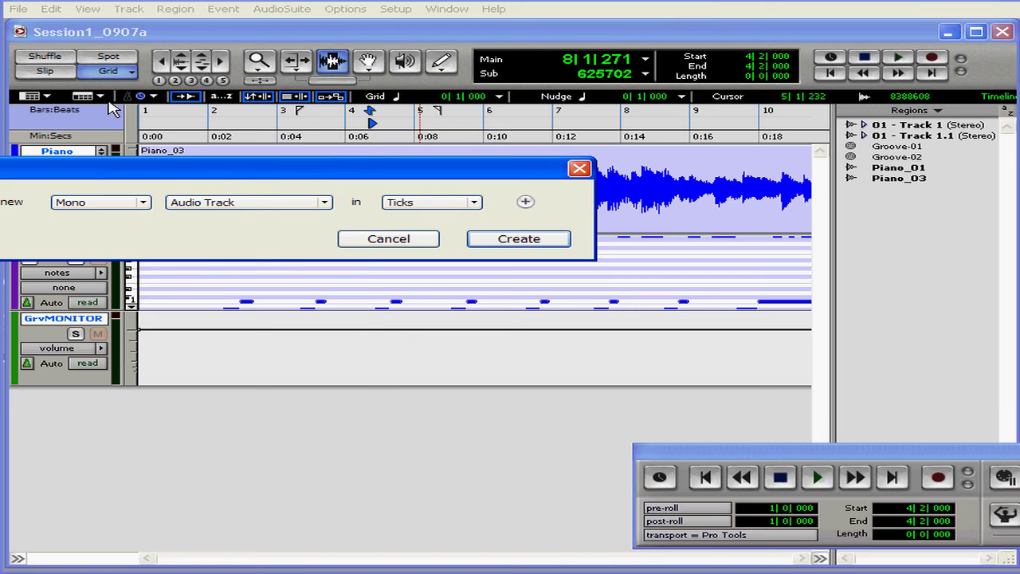
drag(219, 177, 431, 182)
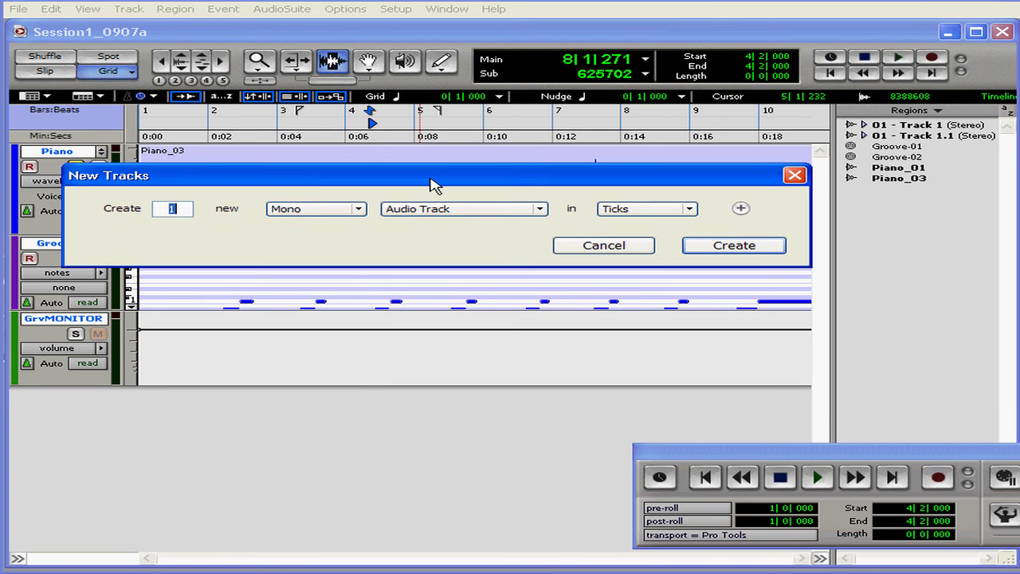
click(539, 209)
click(494, 226)
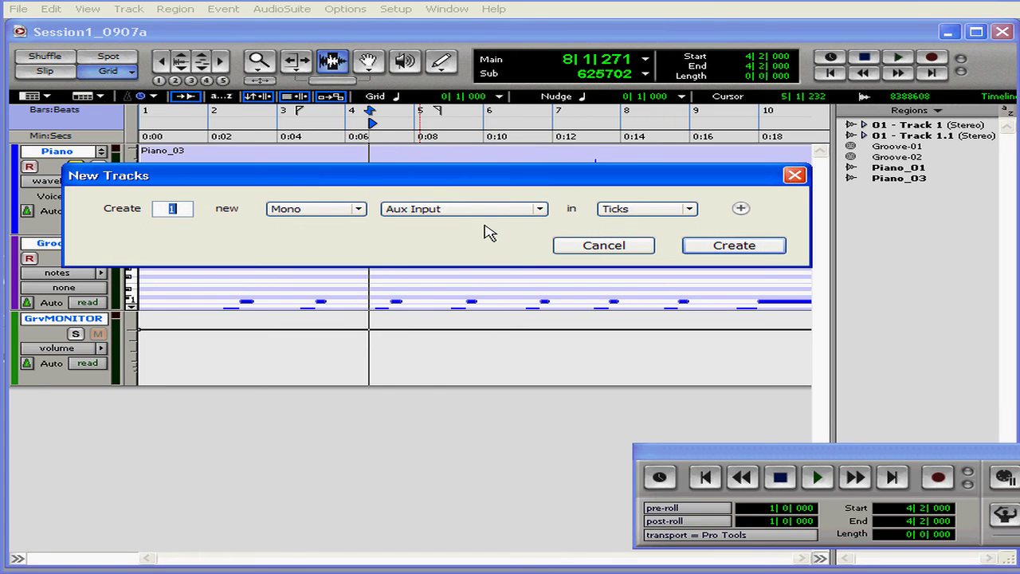
click(731, 247)
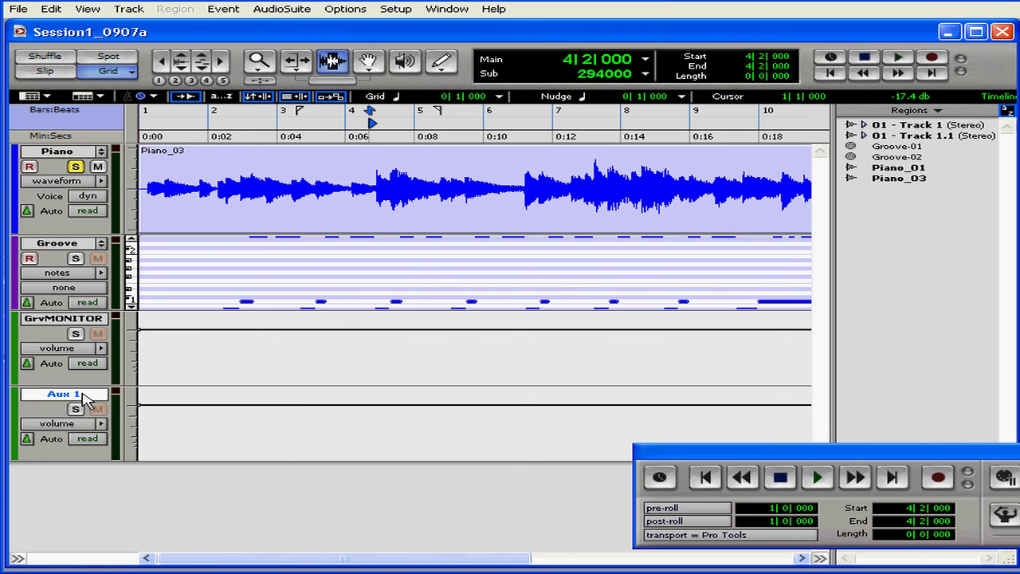
Rename the new Aux Input track as Reverb.
double_click(86, 399)
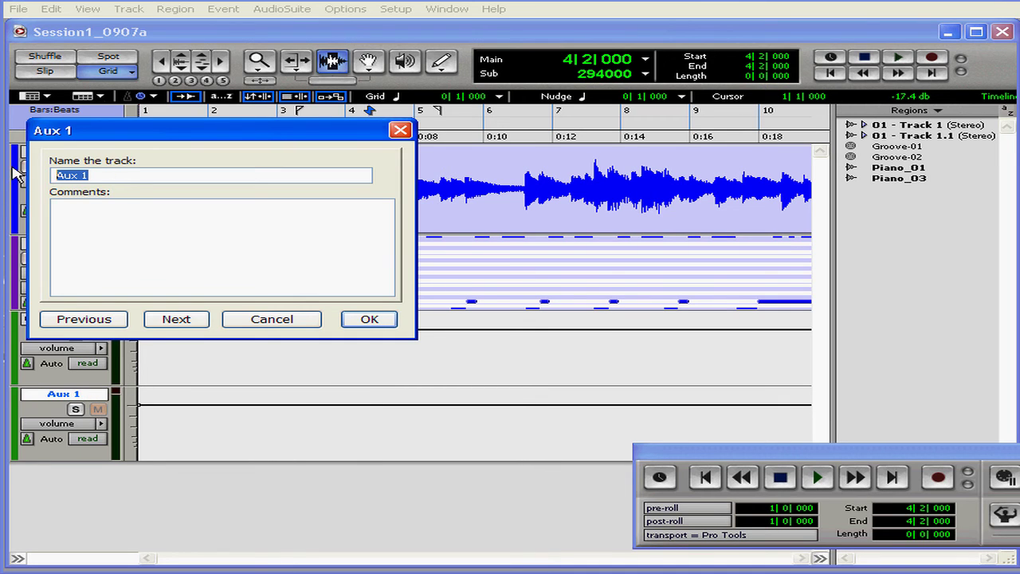
text(Reverb)
click(370, 320)
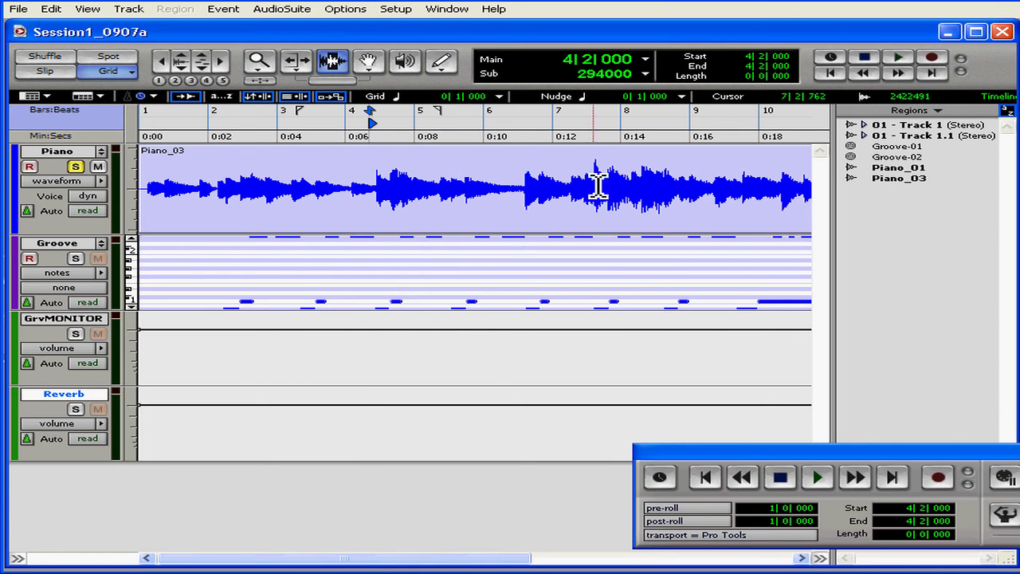
Bring back the Mix window and widen it to include the Reverb track's strip down to its comments area.
click(447, 9)
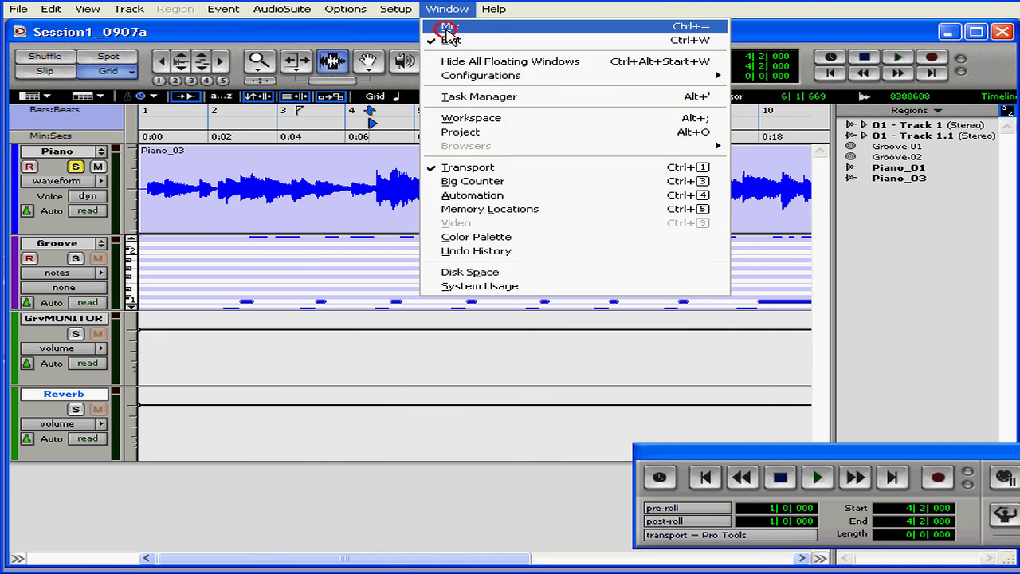
click(451, 27)
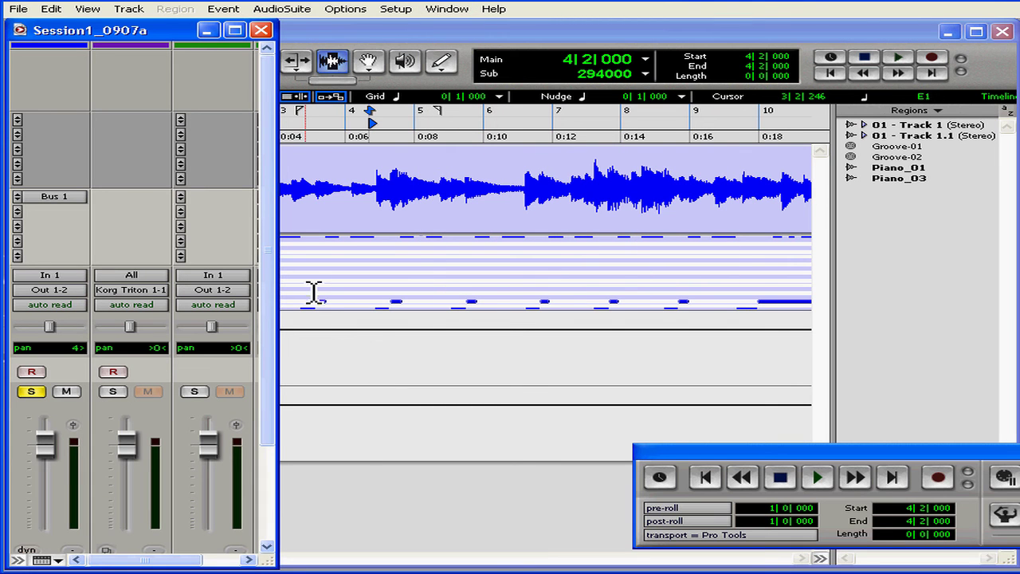
drag(277, 327, 399, 330)
click(384, 391)
drag(384, 396, 381, 483)
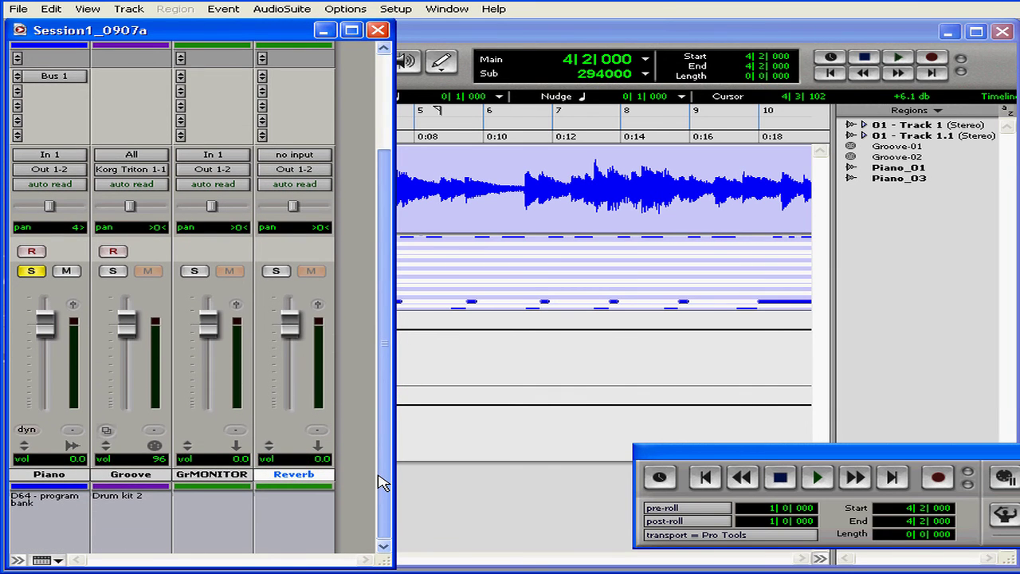
click(299, 510)
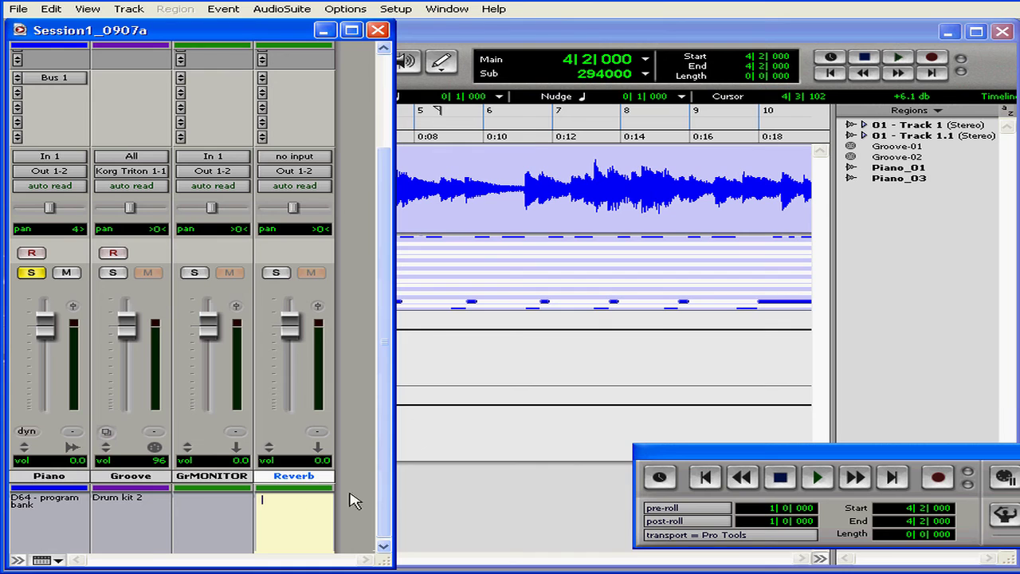
Set the Reverb track's input to Bus 1 (Mono).
drag(382, 482, 367, 438)
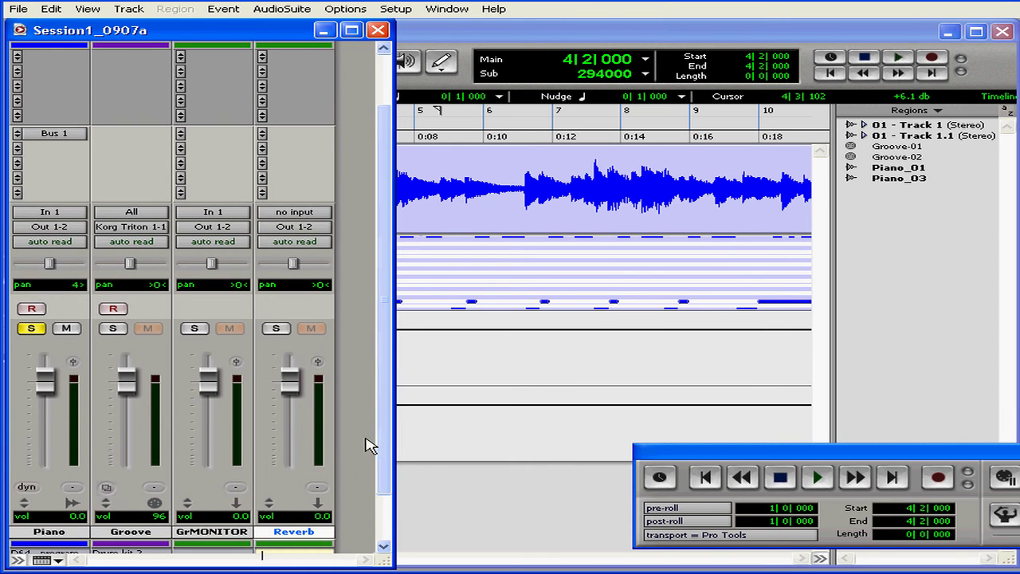
click(300, 214)
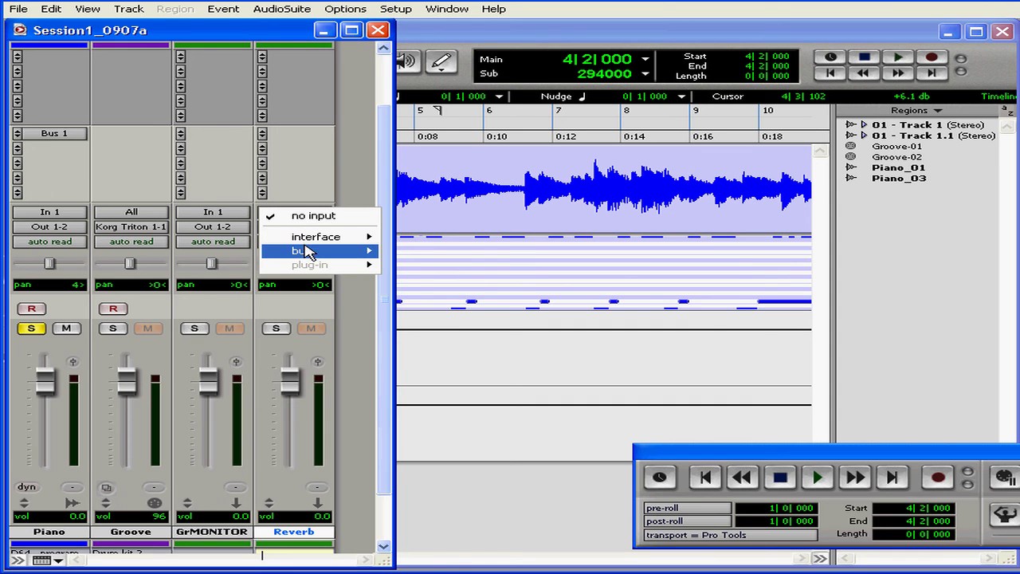
mouse_move(309, 255)
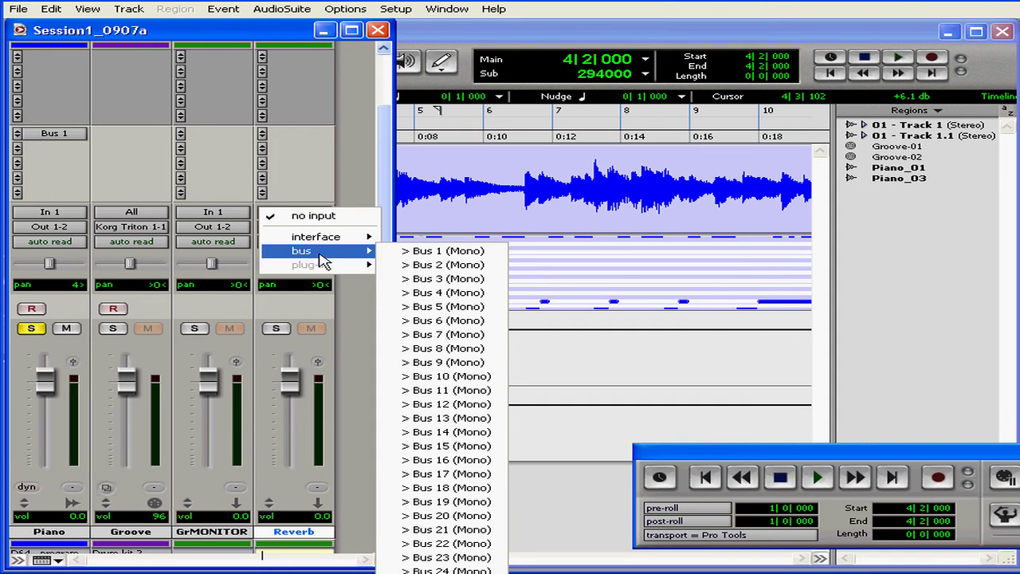
click(435, 254)
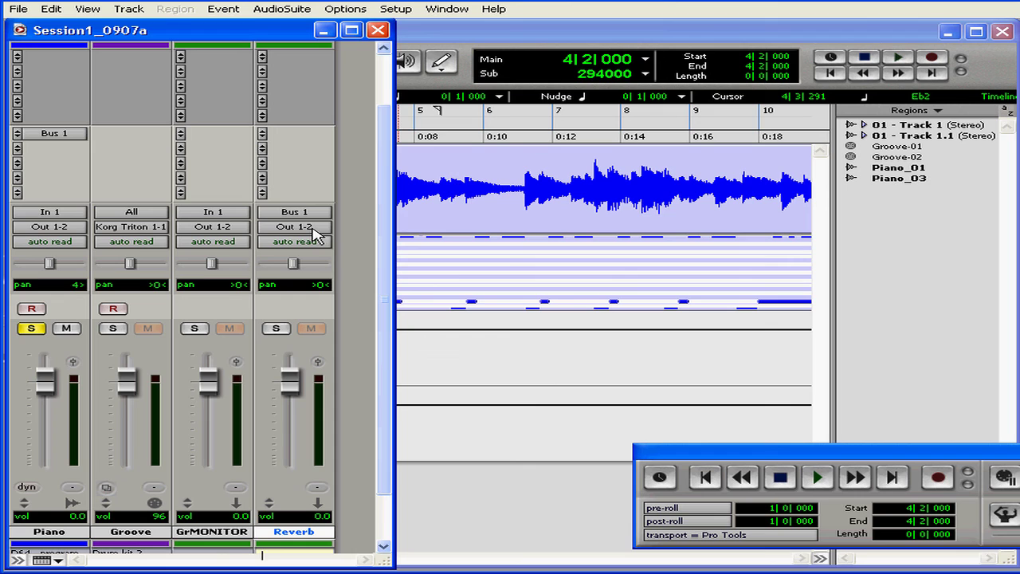
Insert a D-Verb (mono) plug-in on the Reverb track and choose its Church algorithm.
click(263, 59)
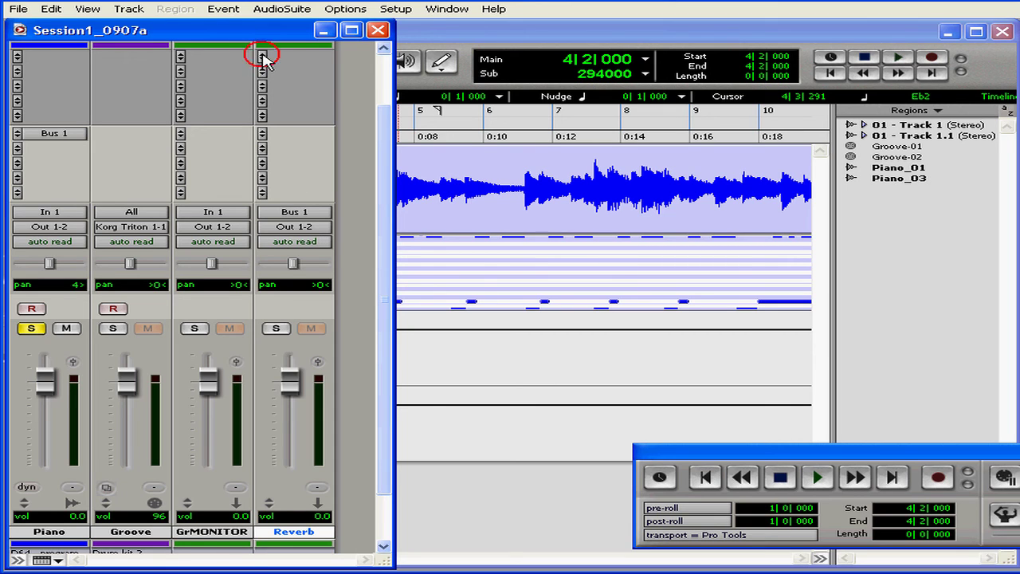
mouse_move(288, 85)
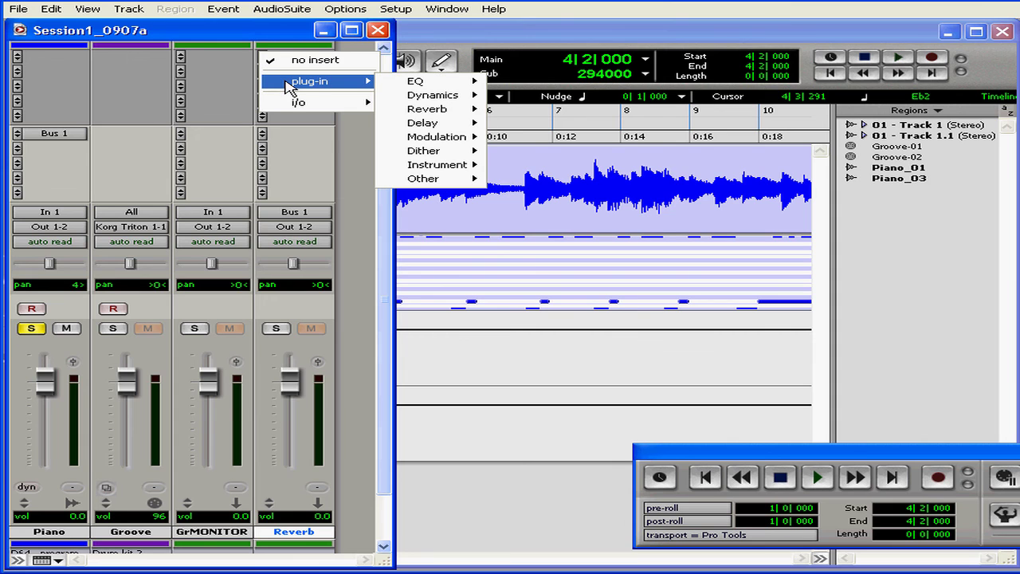
mouse_move(451, 114)
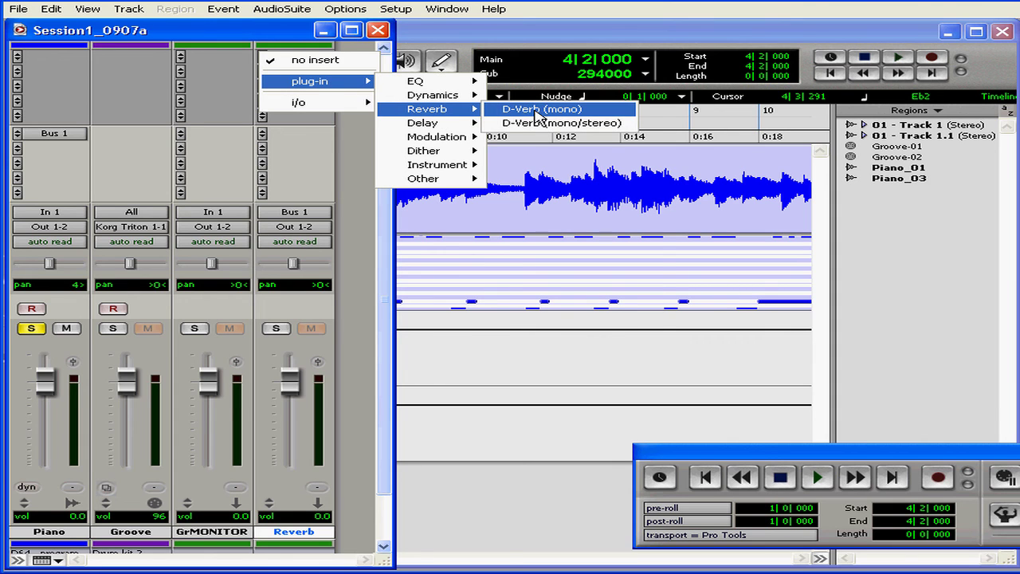
click(545, 109)
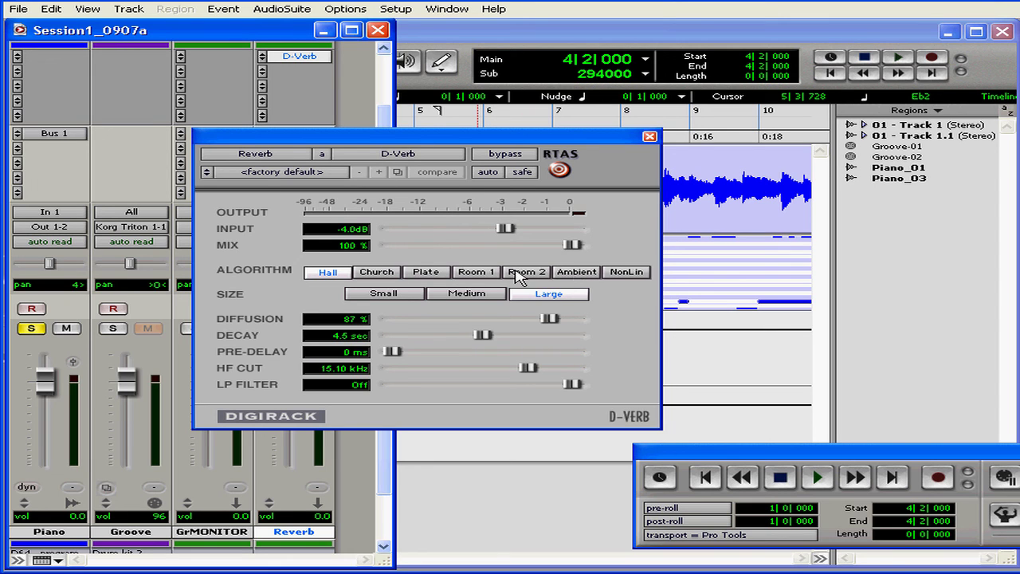
click(384, 272)
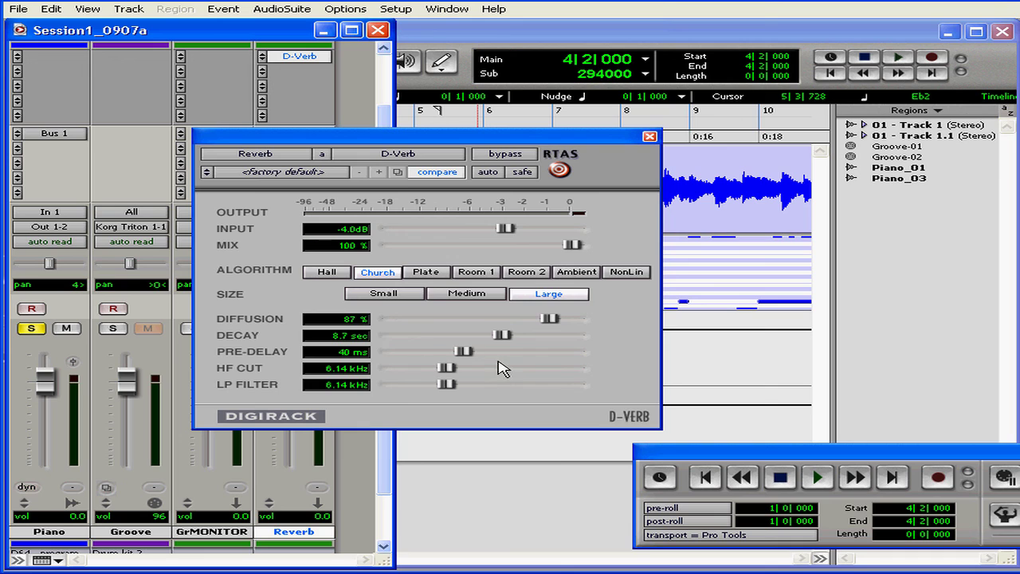
click(649, 137)
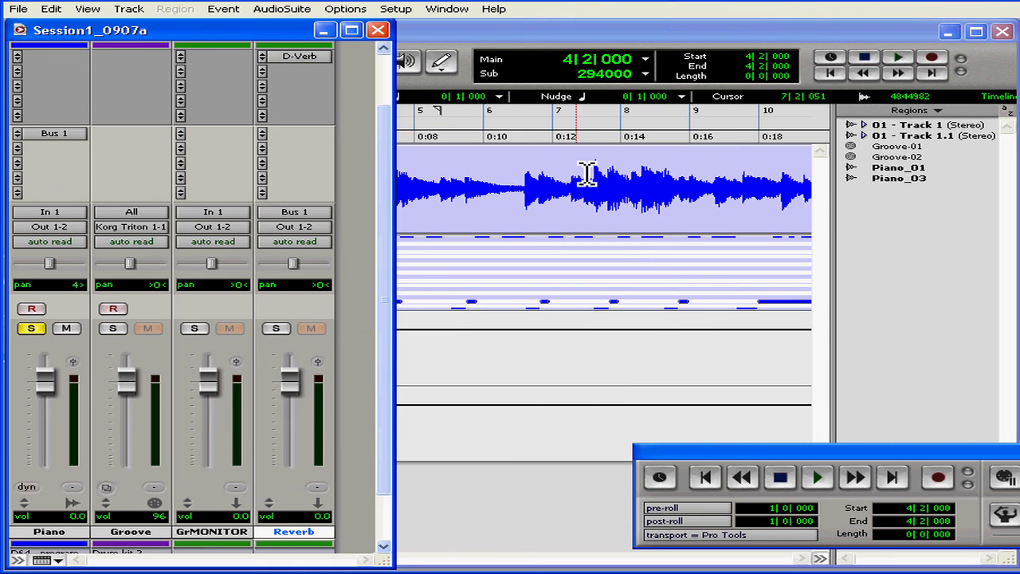
Close the Mix window and listen to the soloed Piano track through the bus reverb, starting playback at 2|3|000.
click(378, 32)
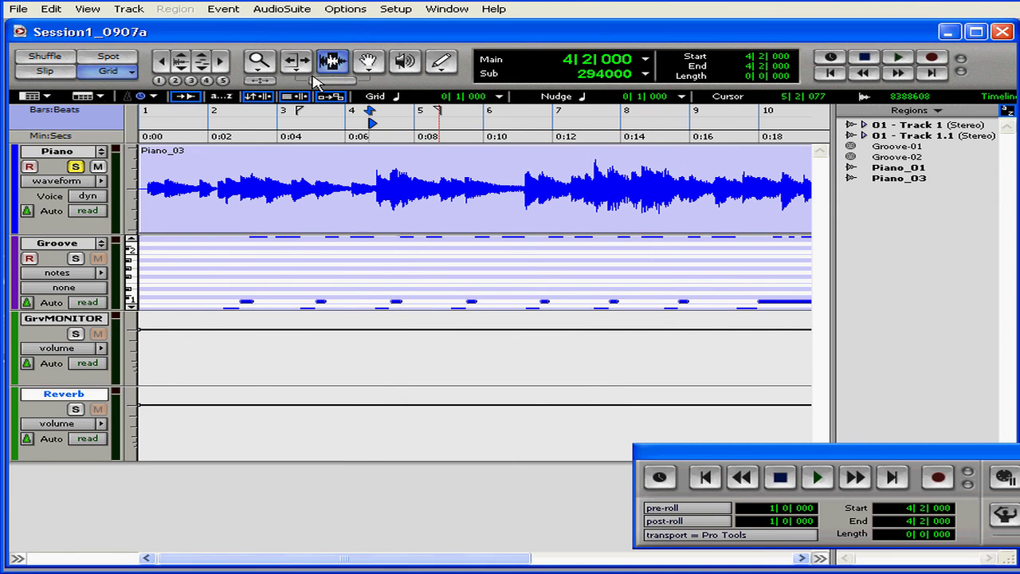
click(255, 124)
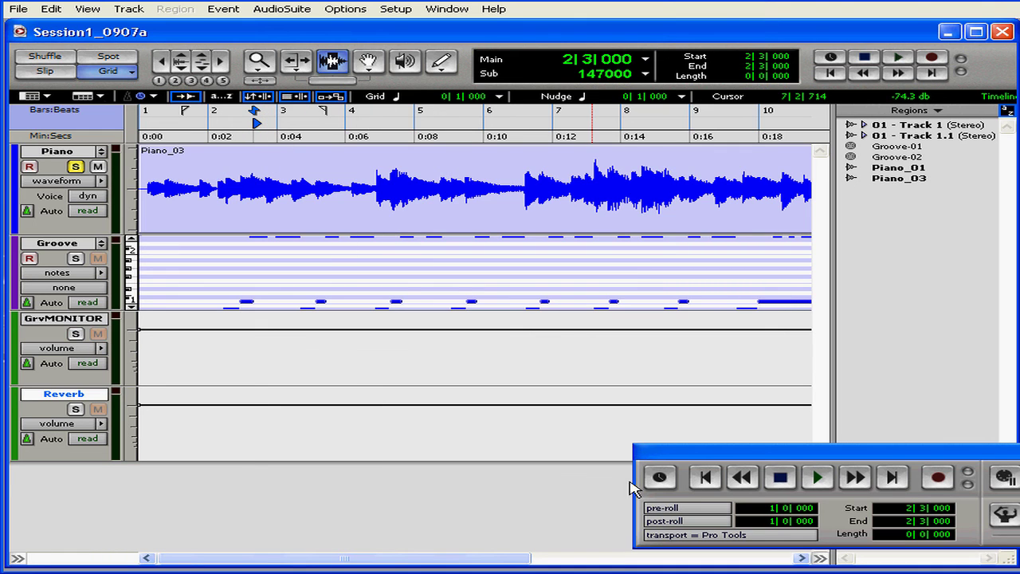
click(817, 477)
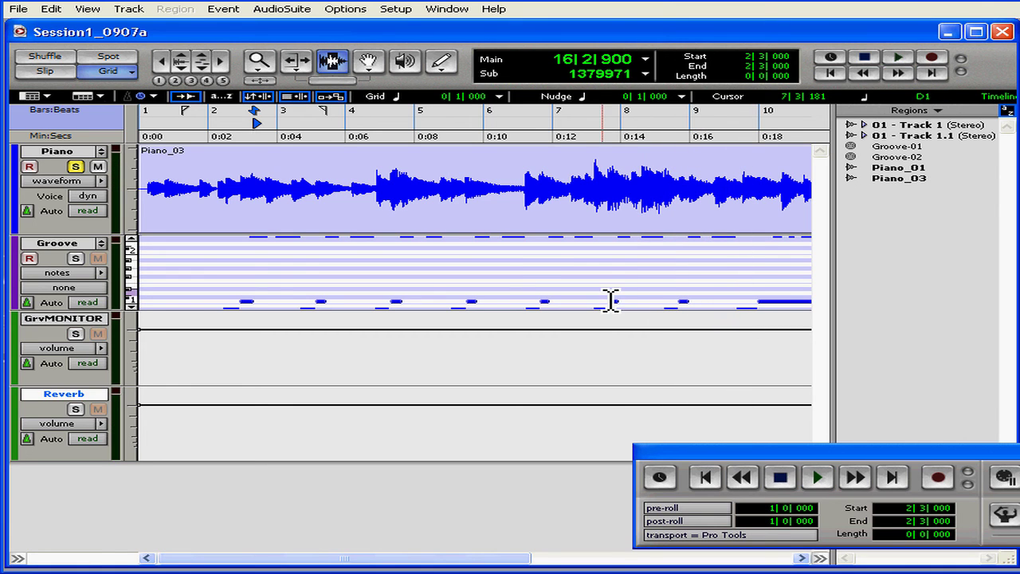
Save the session.
click(20, 10)
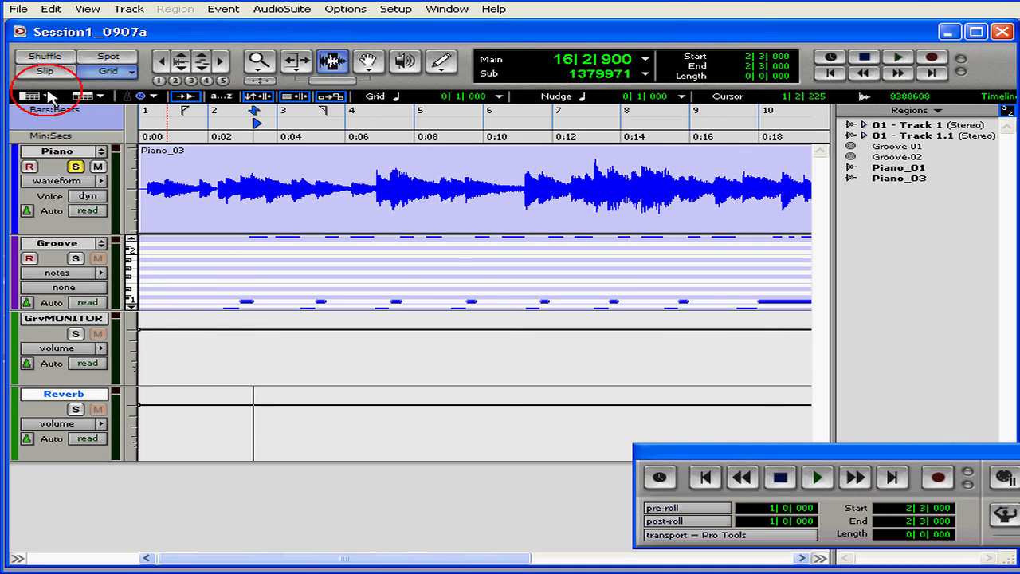
click(50, 94)
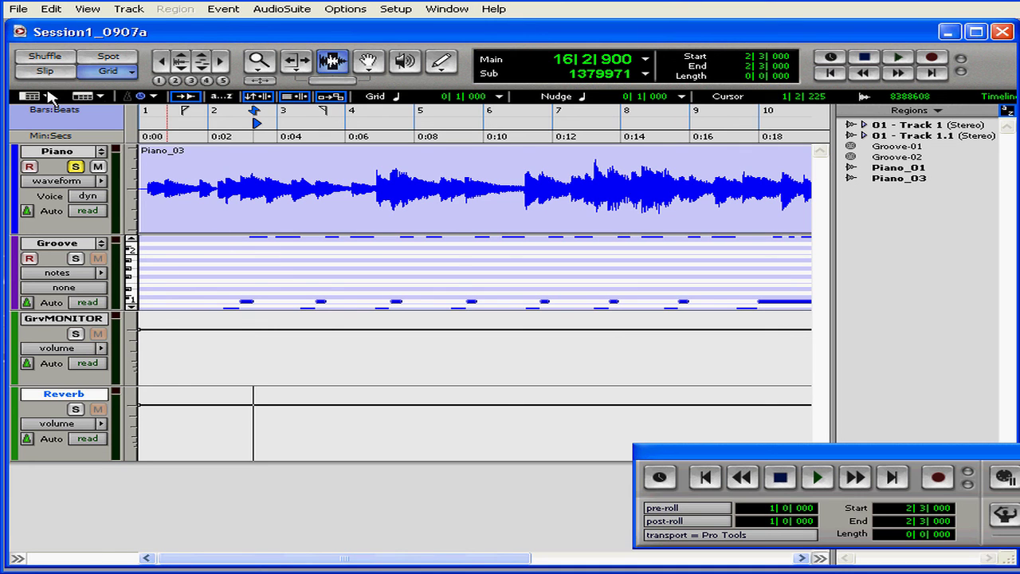